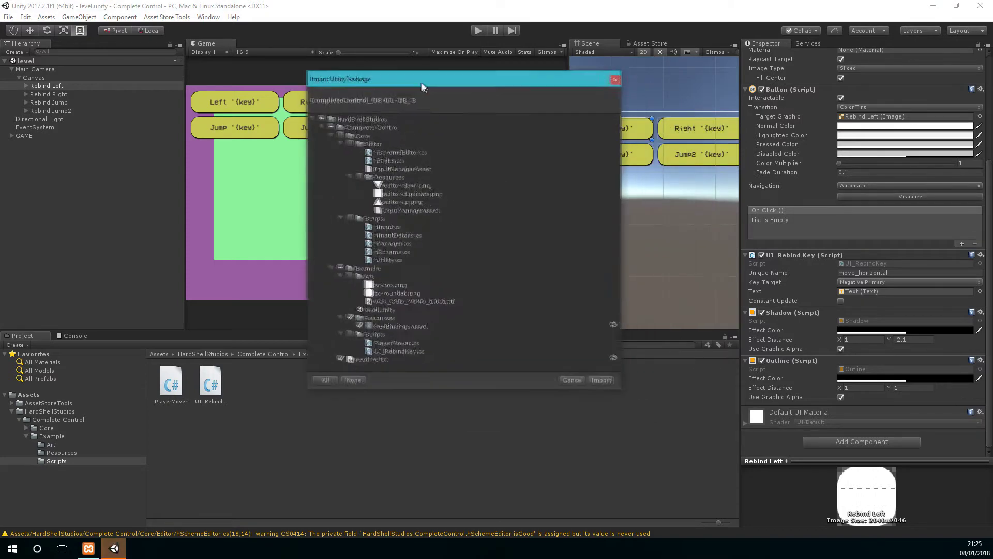
Step: Examine the Core and Example folders in the Complete Control package import list, and close it without importing
click(326, 267)
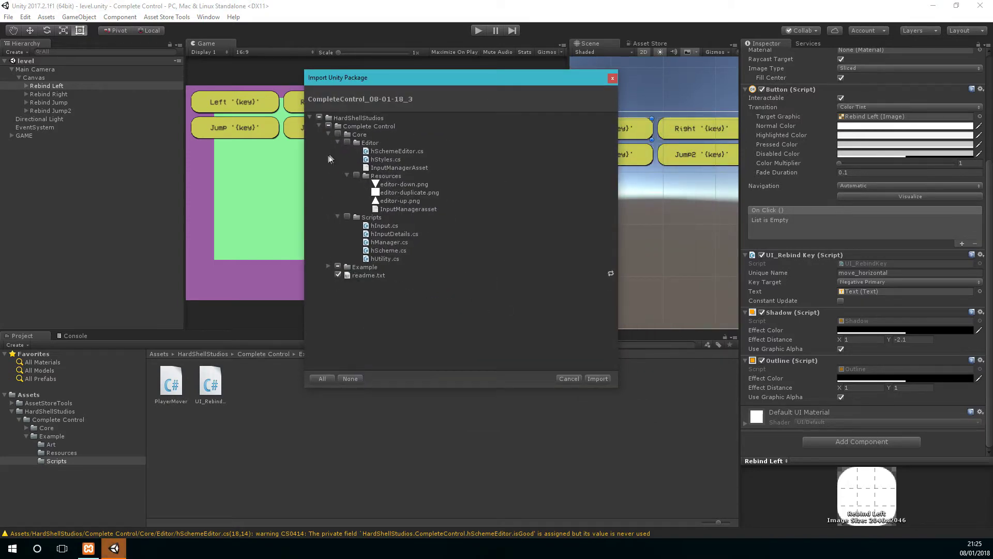
click(339, 143)
click(337, 143)
click(337, 151)
click(329, 160)
click(338, 167)
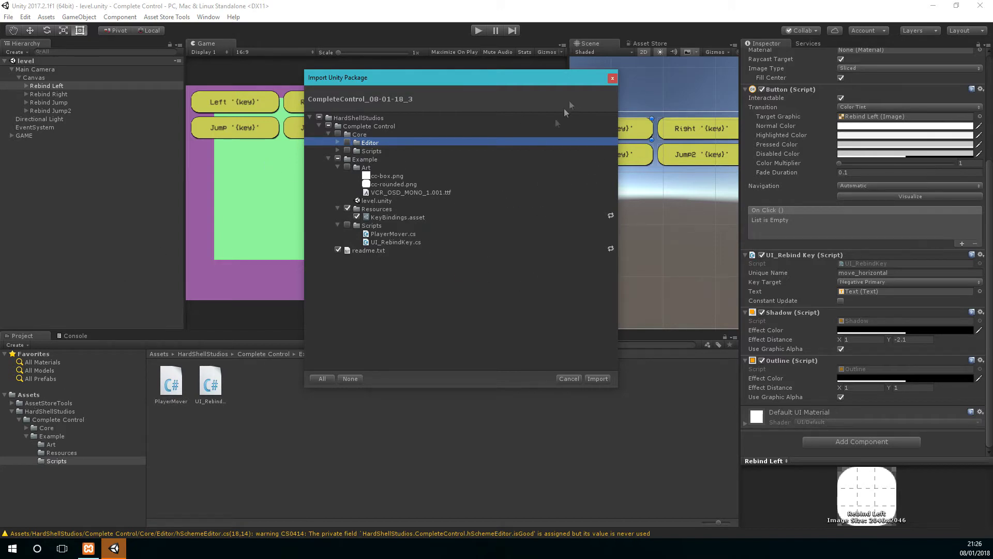
click(612, 78)
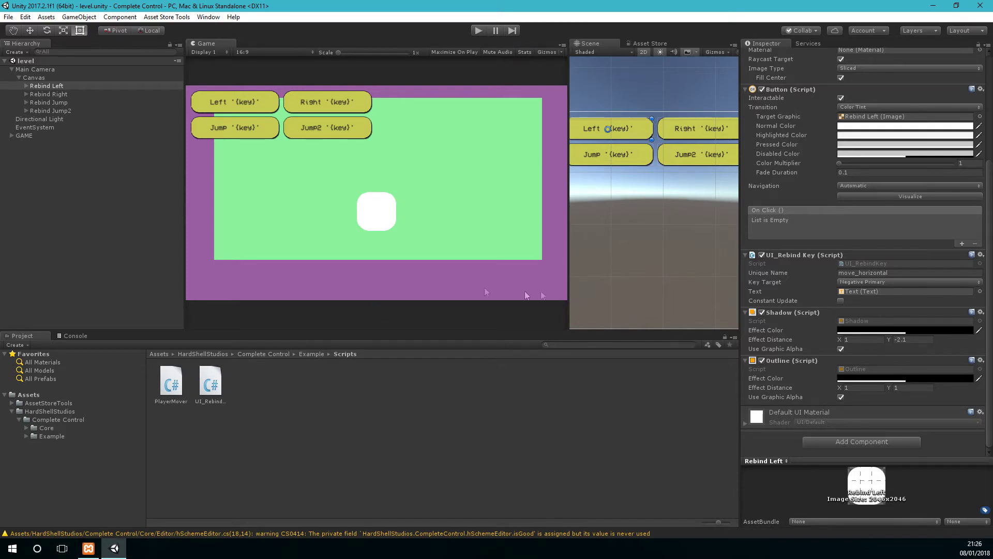
click(26, 438)
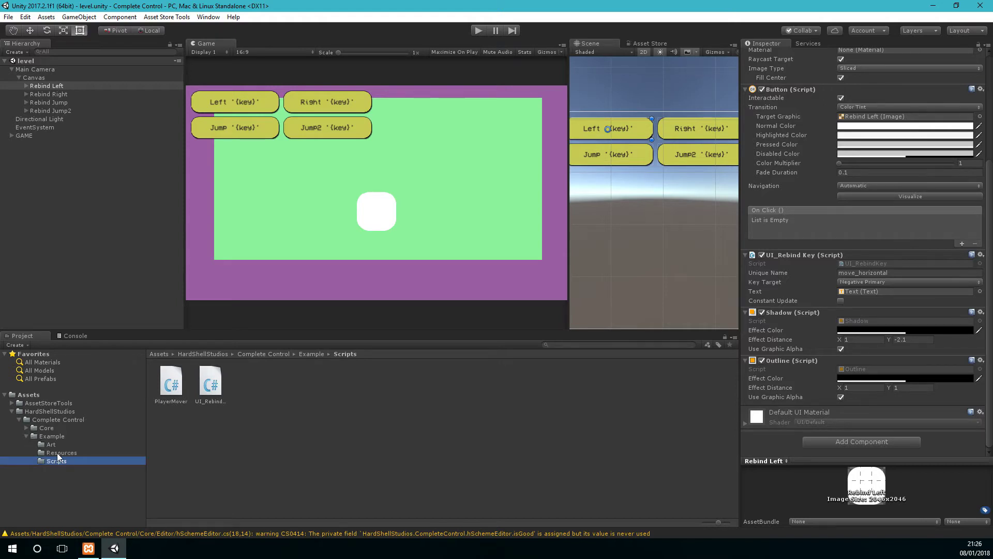
click(208, 18)
mouse_move(133, 18)
mouse_move(209, 17)
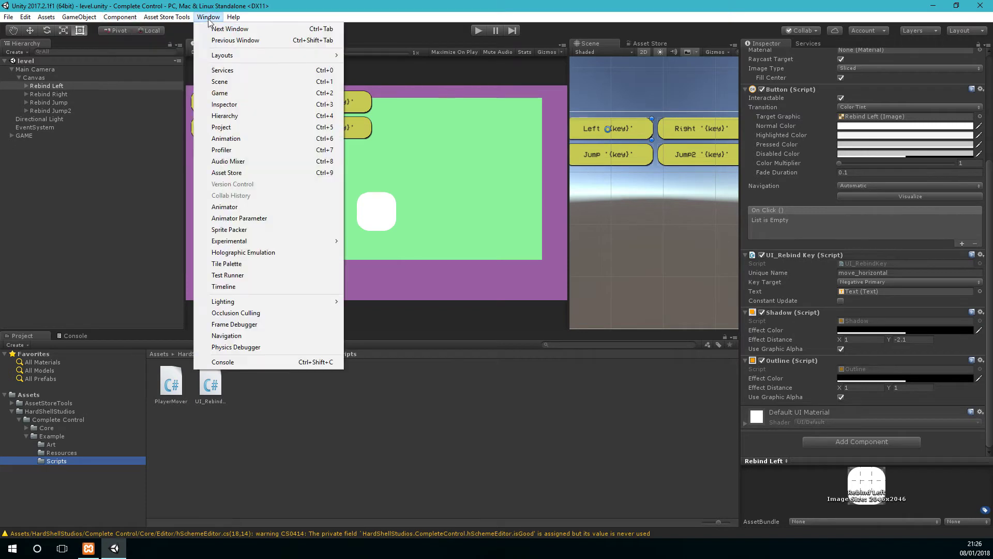
click(343, 427)
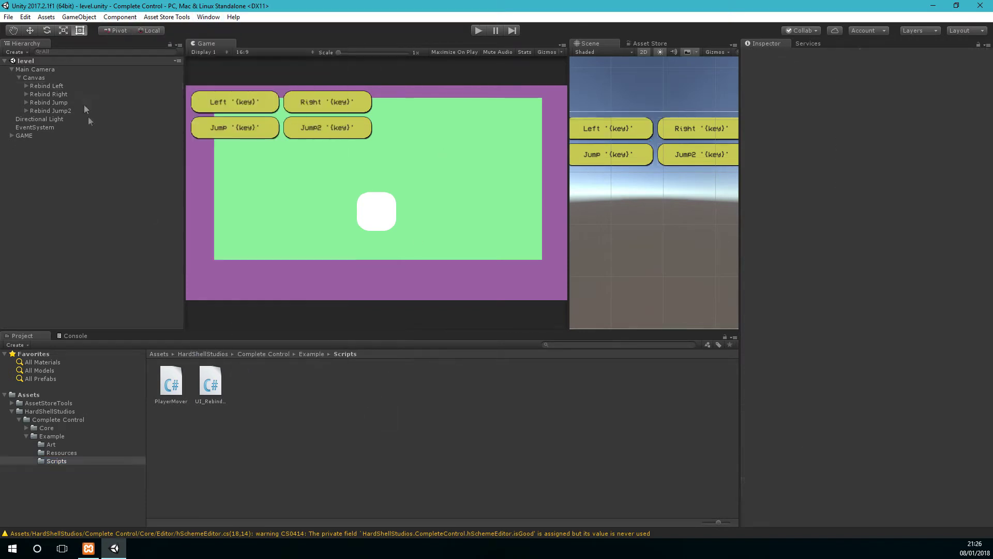
Step: Review the list of axes in the project's Input settings
click(25, 17)
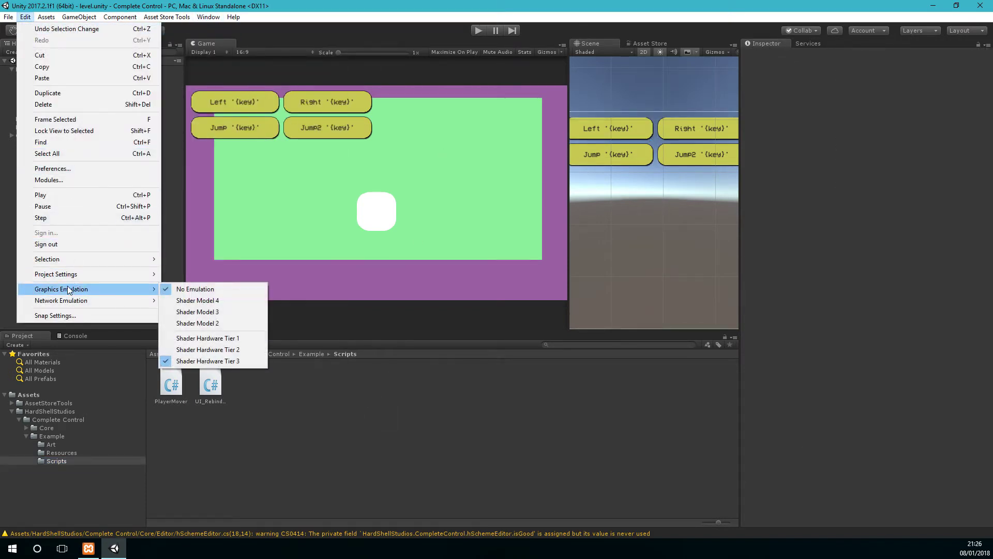
mouse_move(83, 275)
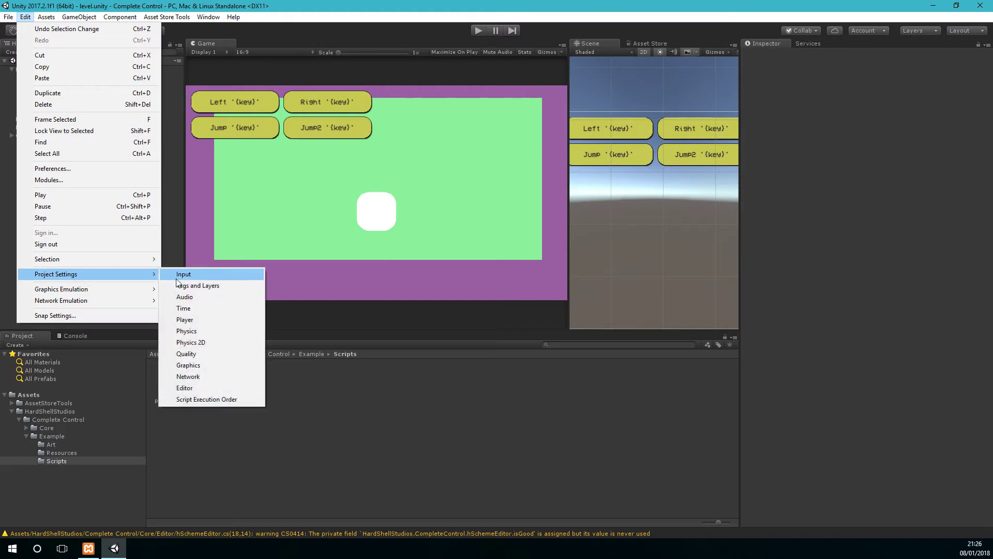
click(184, 275)
scroll(791, 260, down, 3)
scroll(792, 294, up, 5)
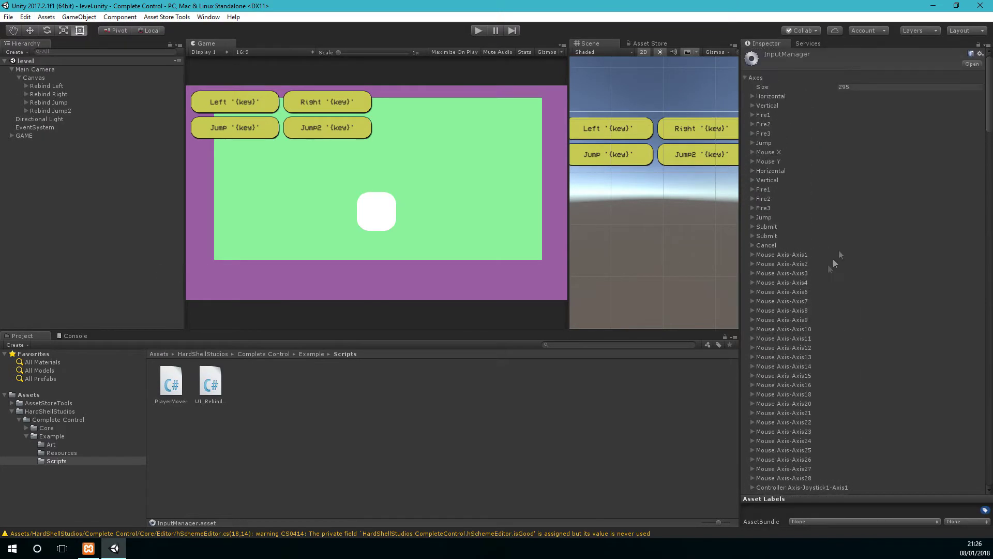
click(744, 77)
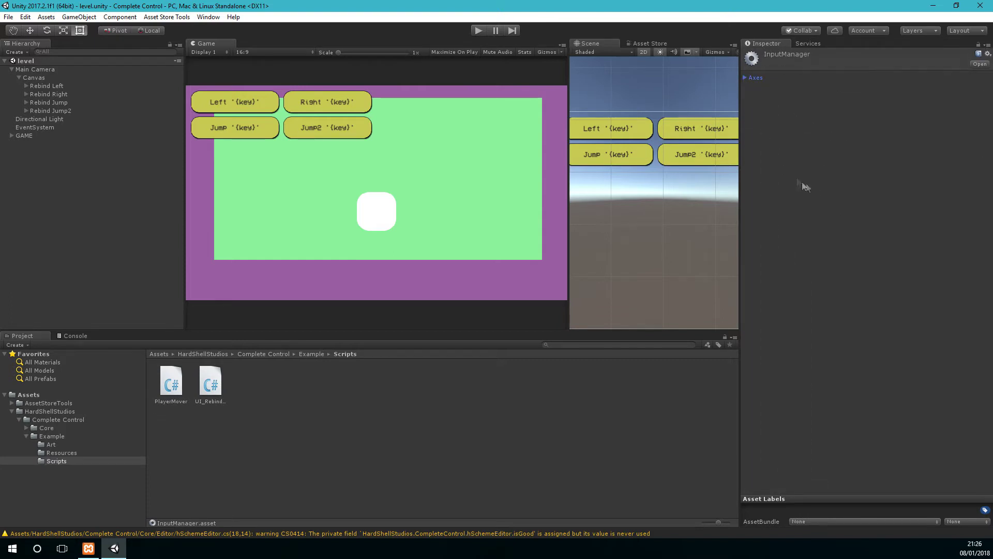
click(744, 77)
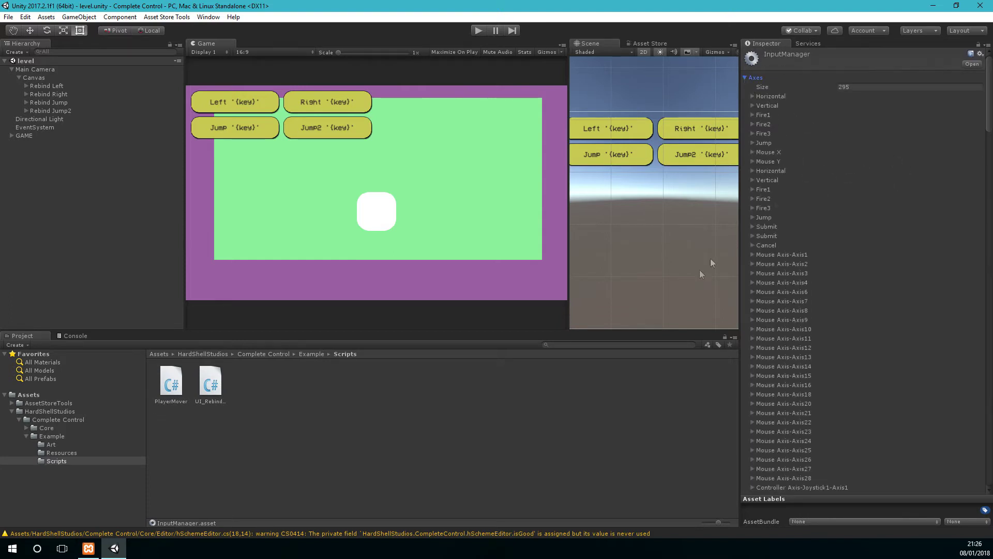
click(340, 441)
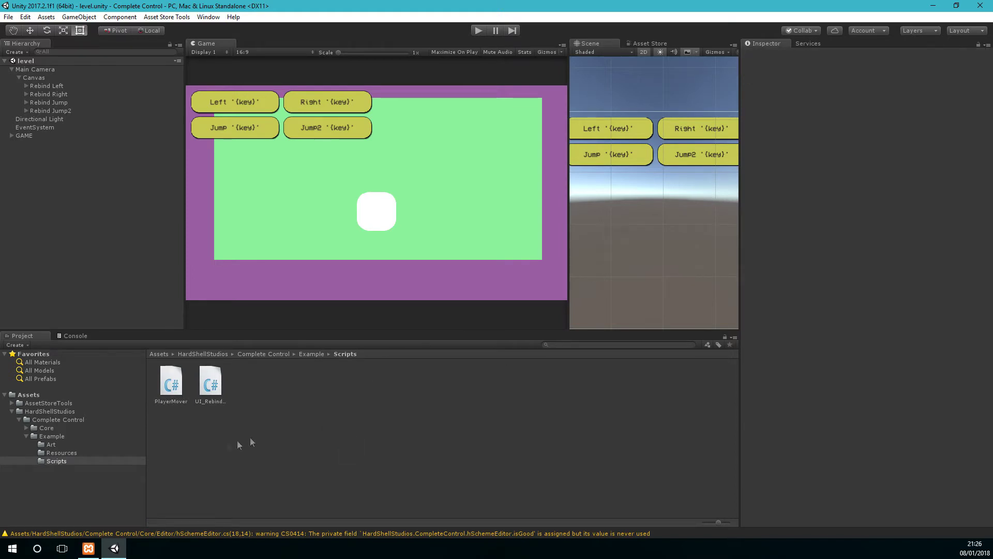
Step: Create a folder named Resources in the root Assets folder and open it
click(12, 412)
click(24, 396)
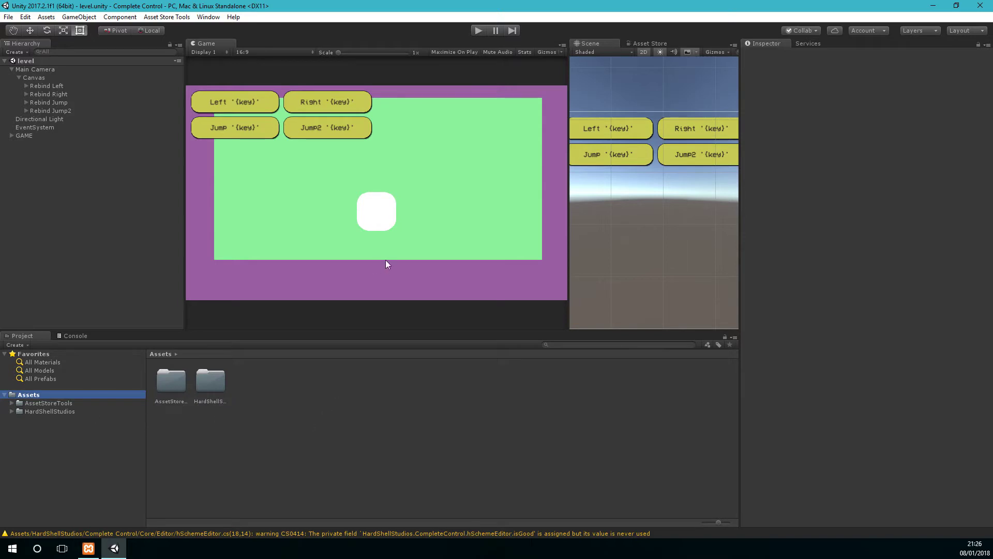
right_click(321, 417)
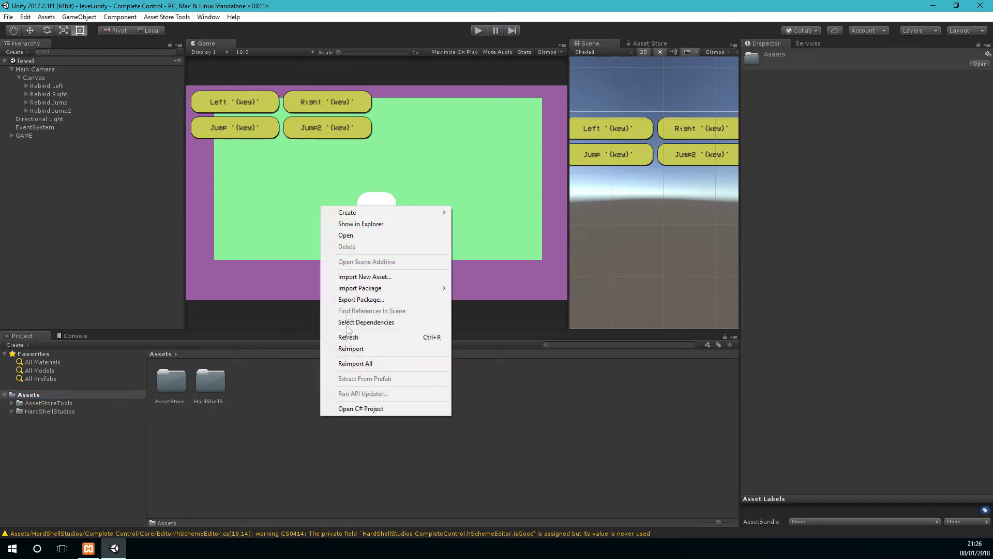
mouse_move(362, 212)
click(494, 233)
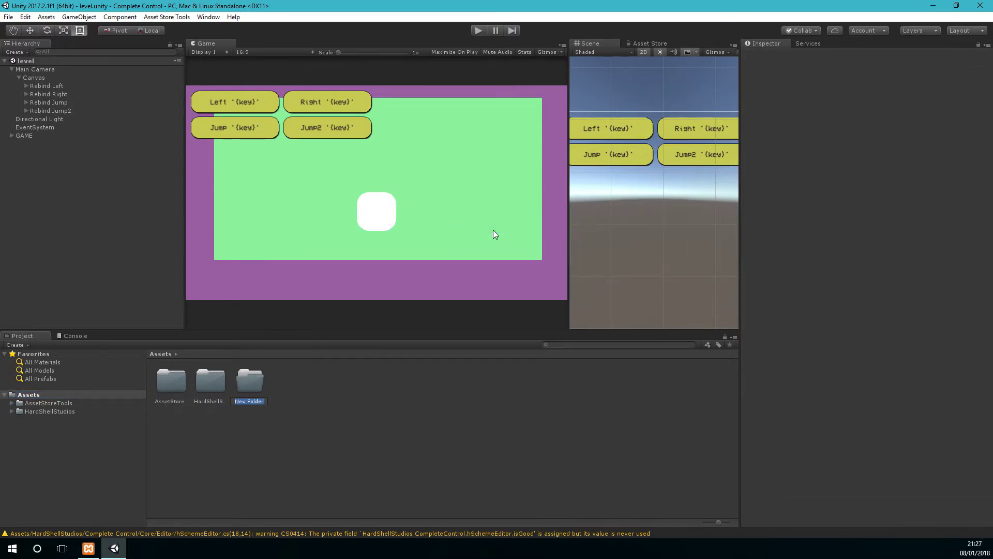
text(Resources)
key(Return)
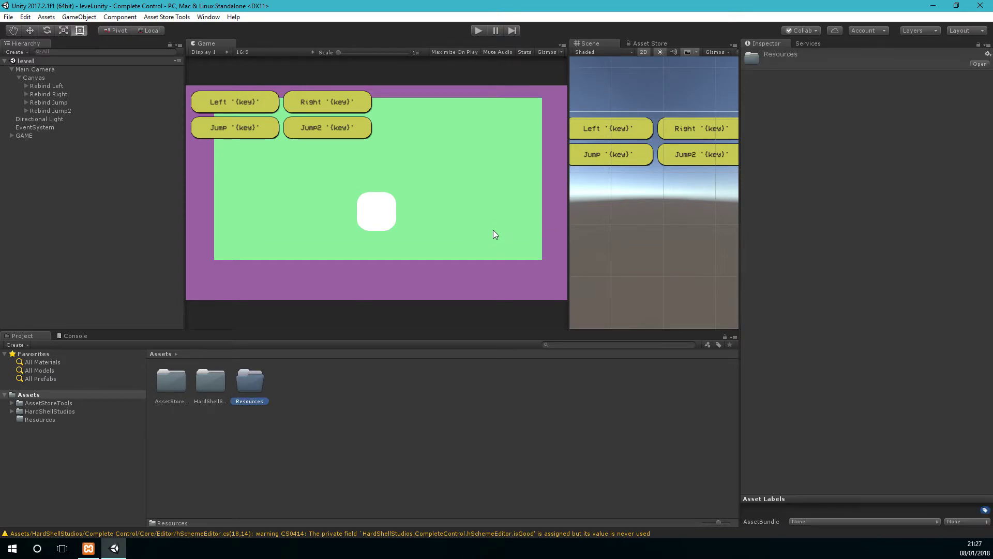
key(Return)
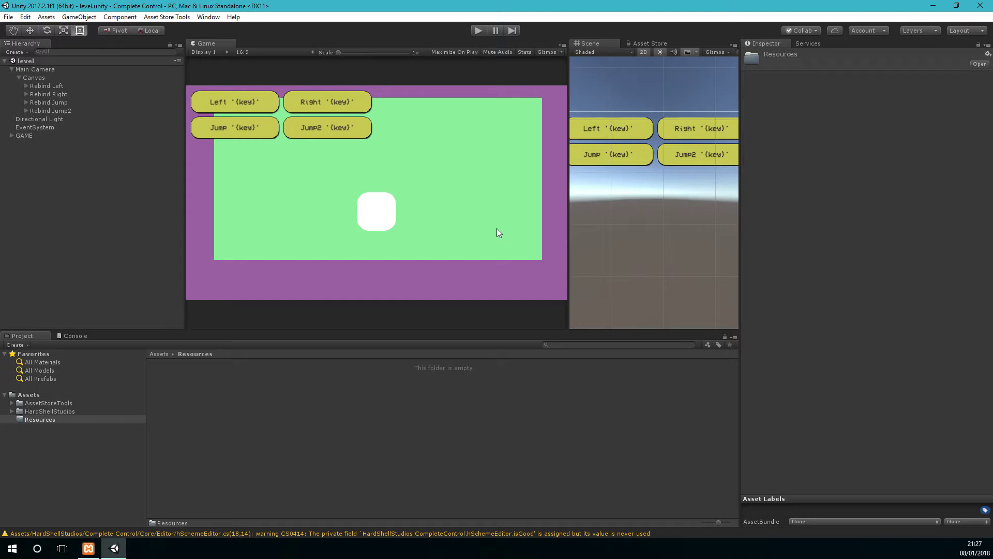
Step: Create a Default Config input asset in the Resources folder, keeping its default name
right_click(210, 414)
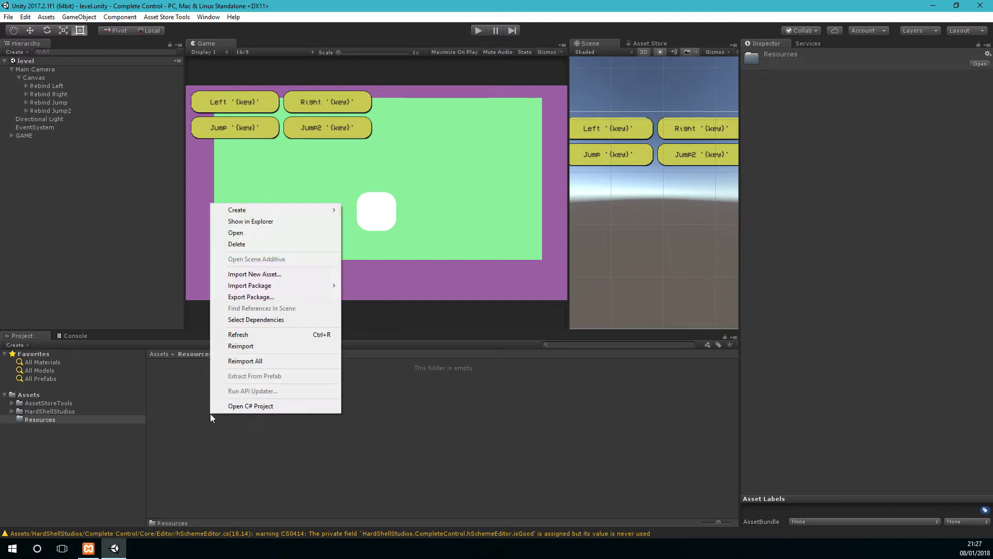
mouse_move(253, 210)
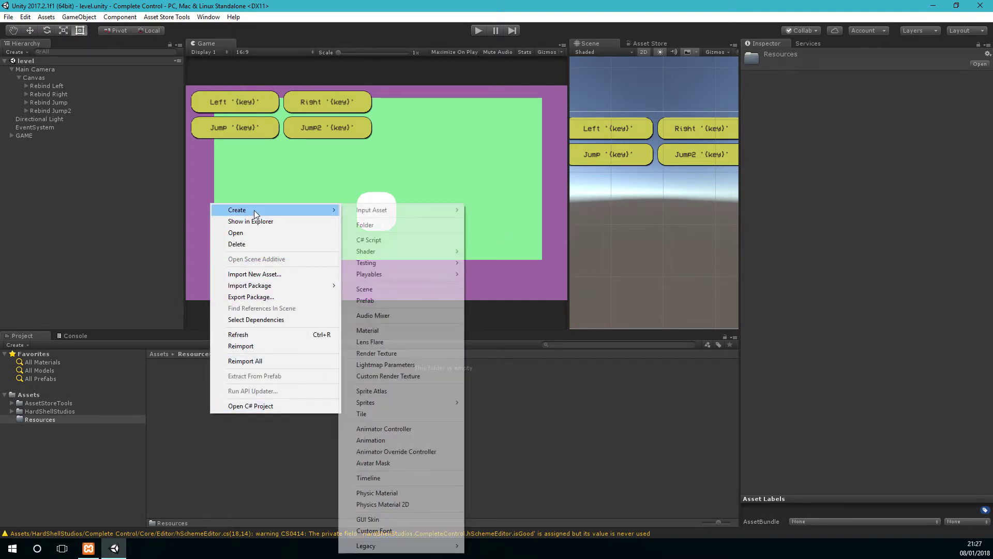
mouse_move(414, 216)
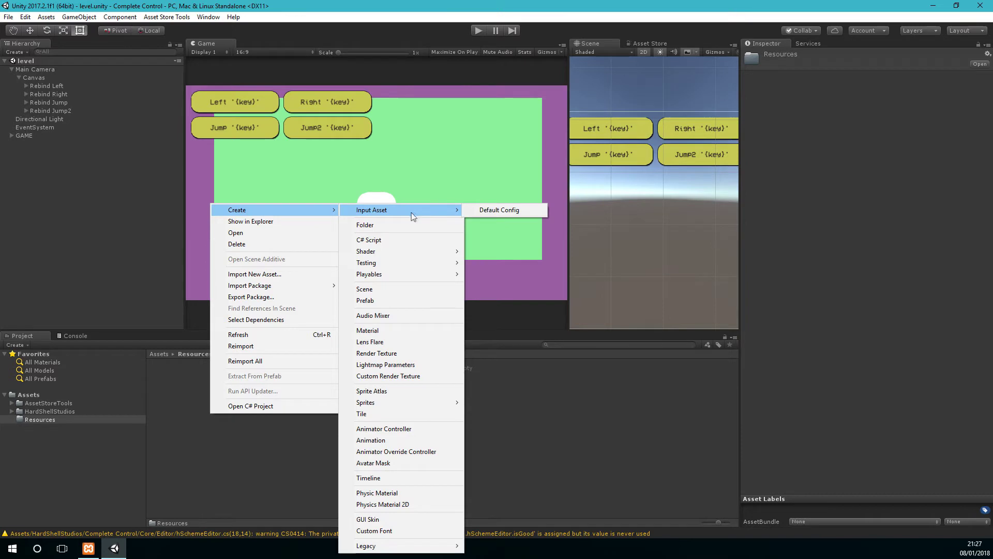
click(489, 212)
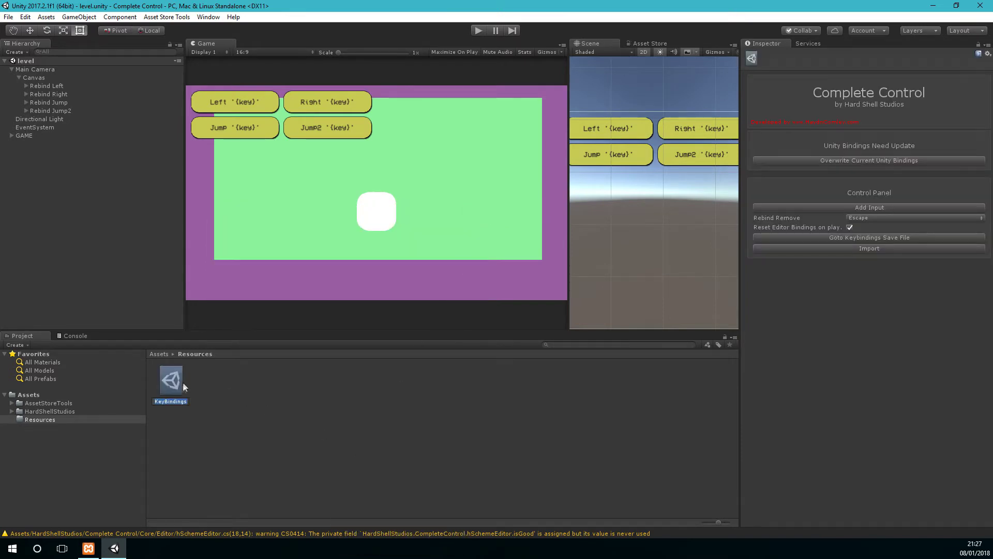
key(Return)
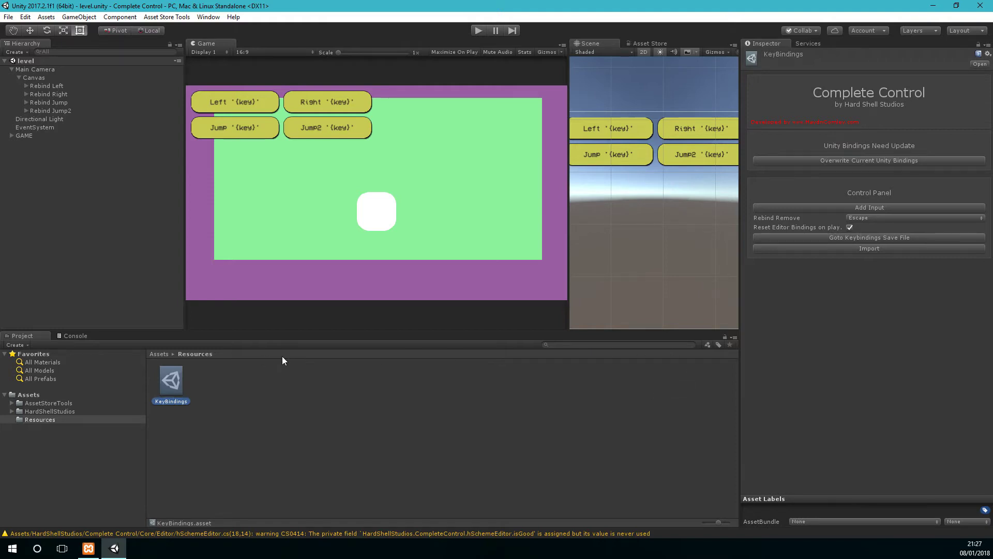
Step: Overwrite the current Unity bindings from the KeyBindings asset and check the console output
click(188, 386)
click(179, 379)
click(26, 17)
mouse_move(87, 274)
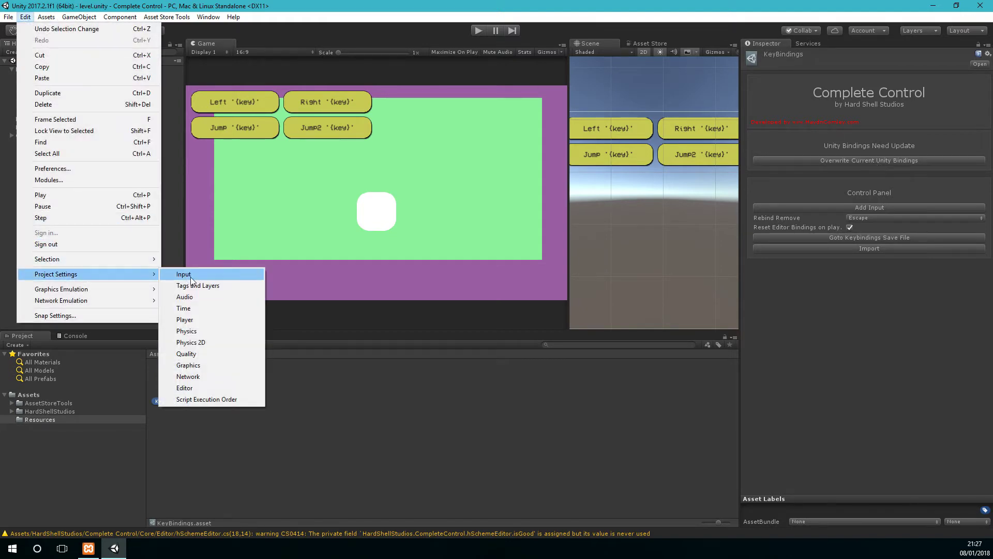
click(176, 274)
click(274, 392)
click(177, 384)
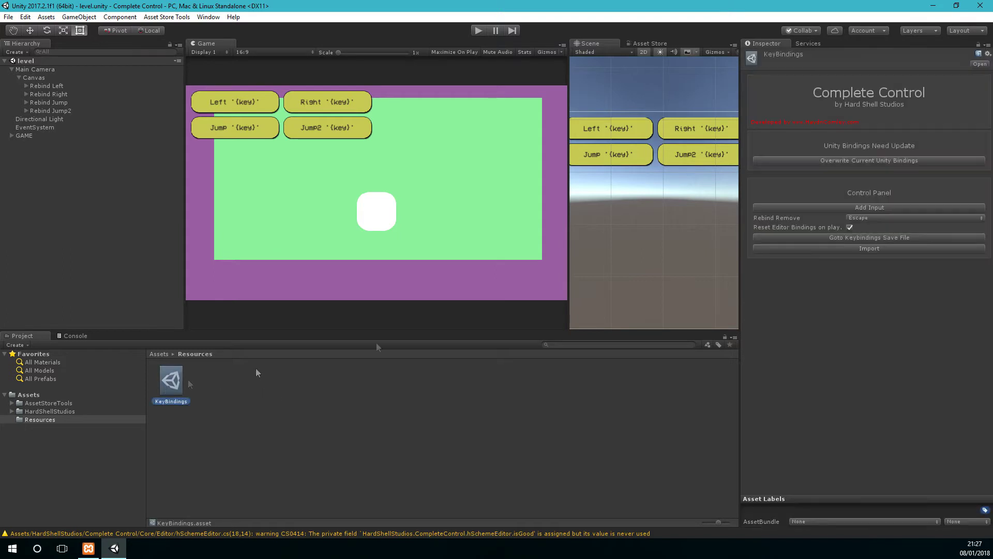
click(885, 162)
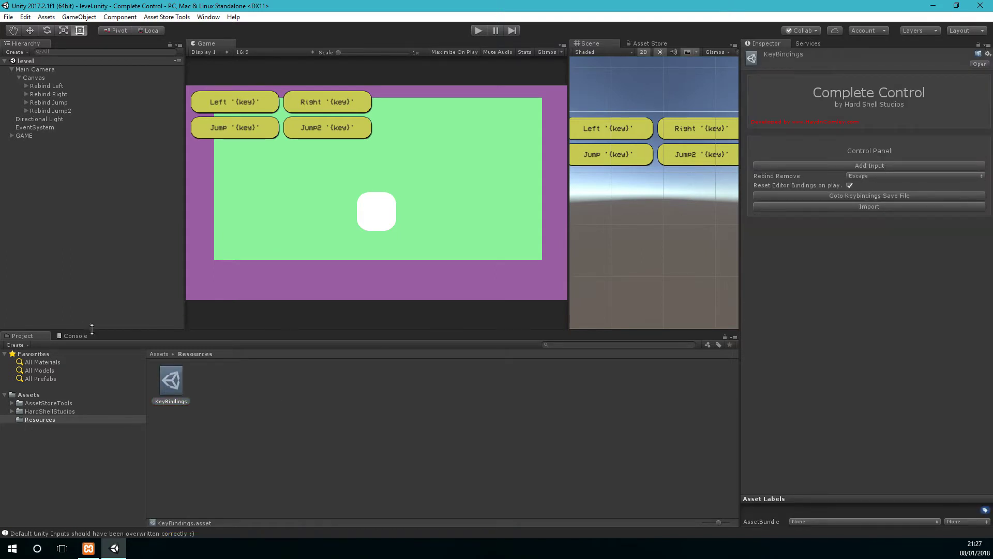
click(75, 336)
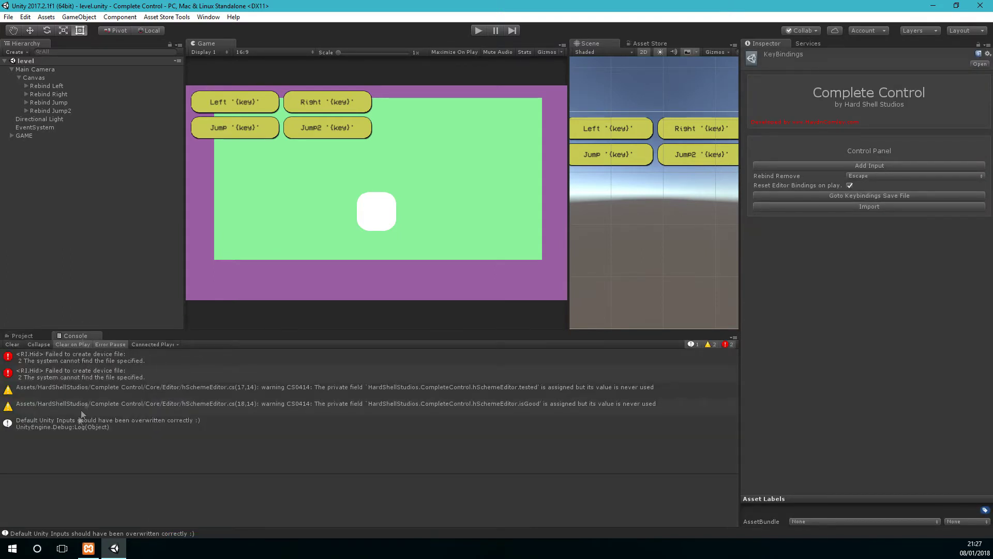
click(20, 335)
click(195, 381)
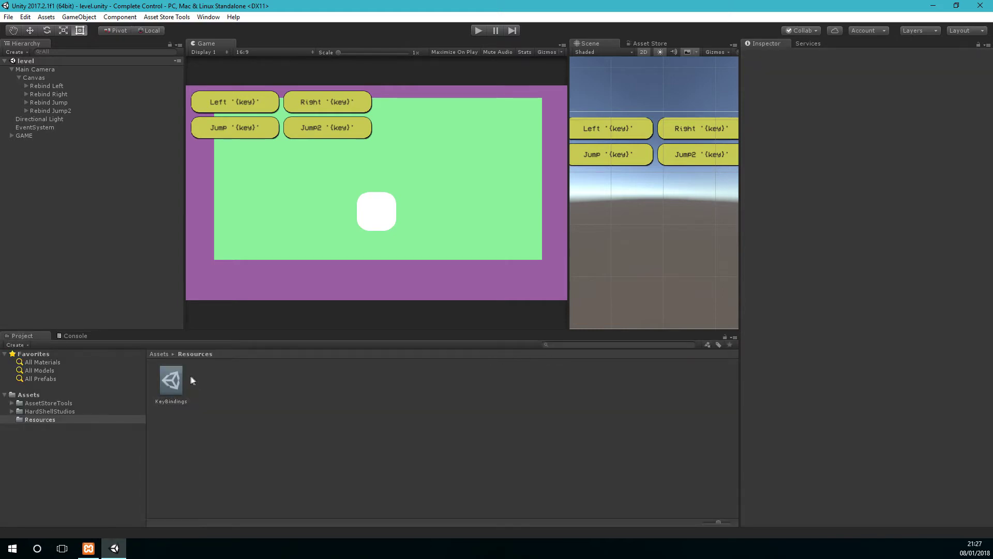
Step: Try adding and duplicating blank inputs in the KeyBindings asset, and remove all of them
click(181, 378)
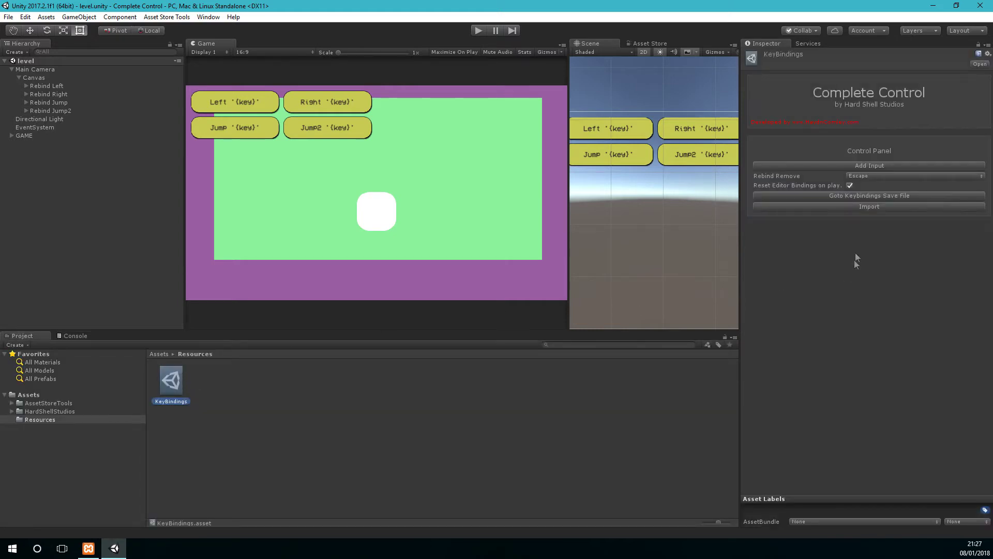
click(859, 165)
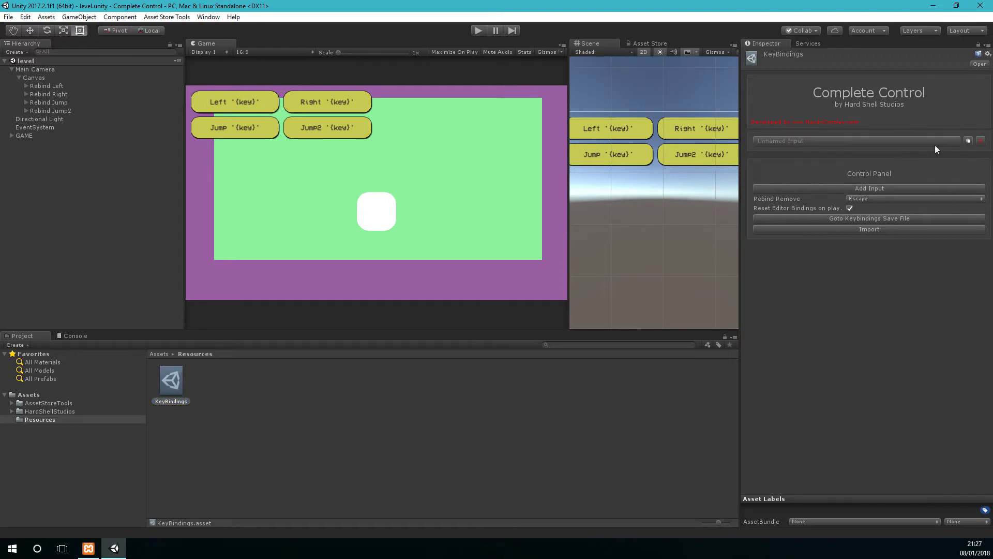
click(878, 188)
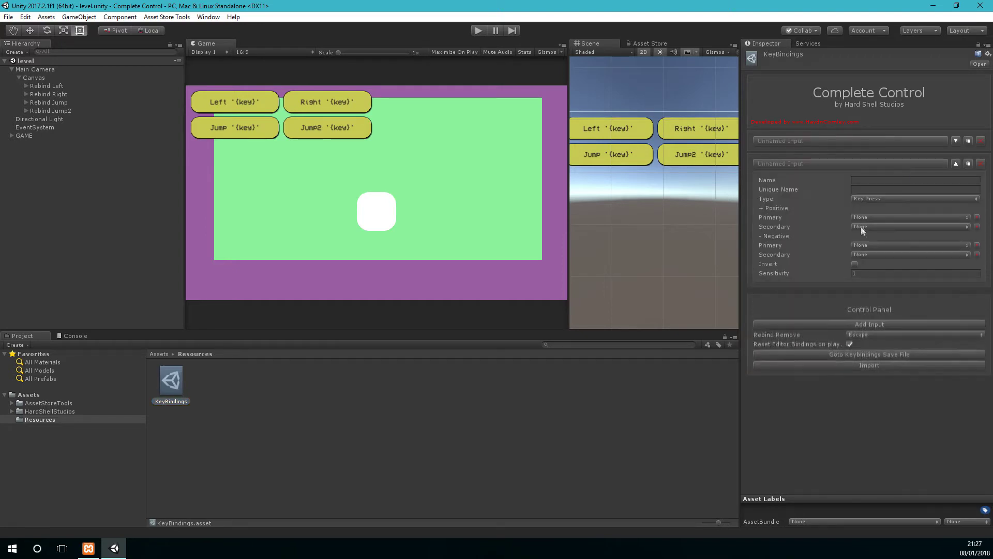
click(980, 163)
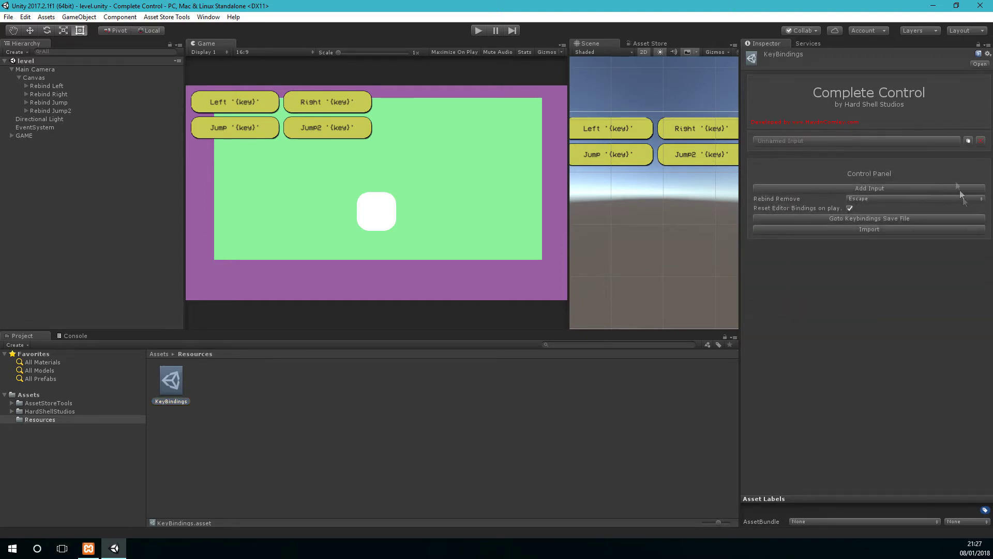
click(967, 141)
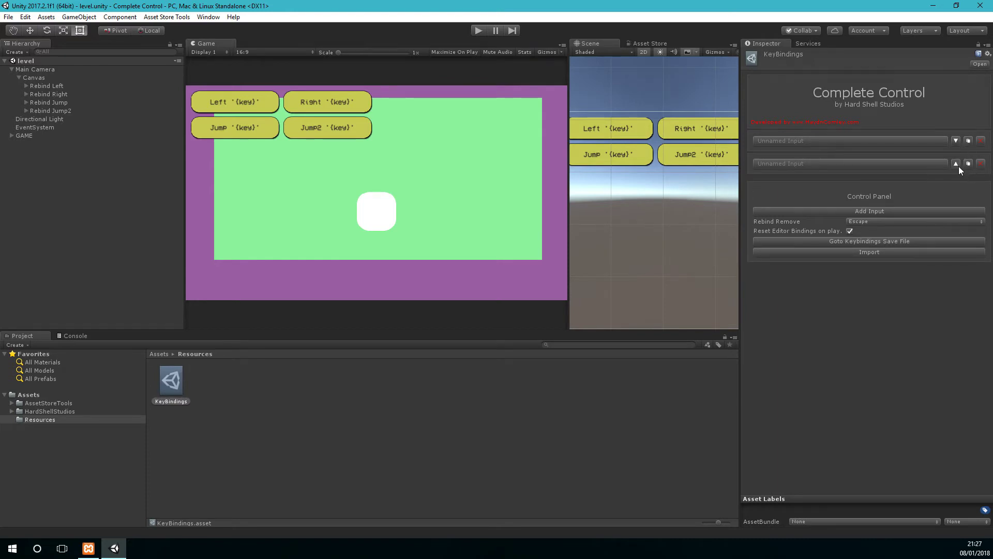
click(980, 164)
click(980, 140)
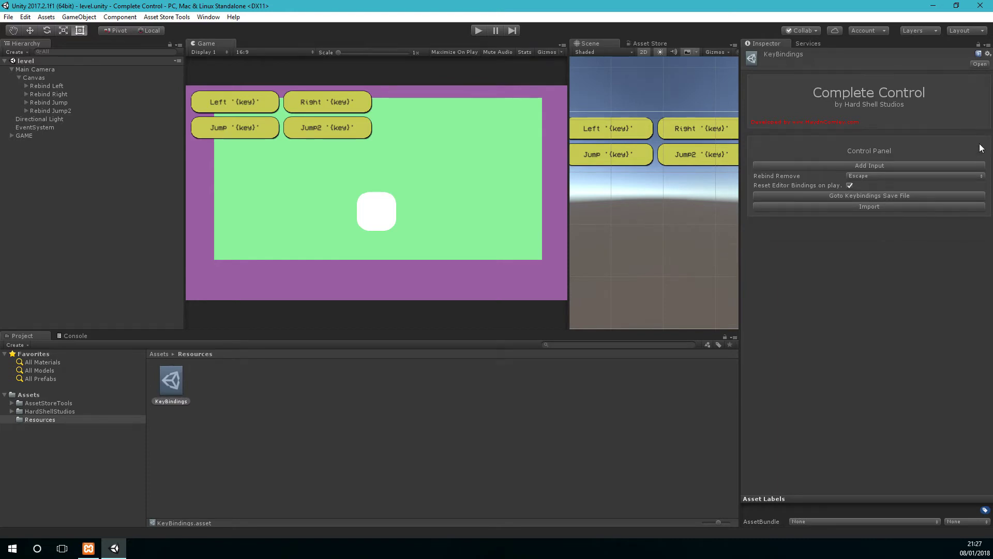
Step: Delete the Resources folder from the root Assets folder
click(37, 395)
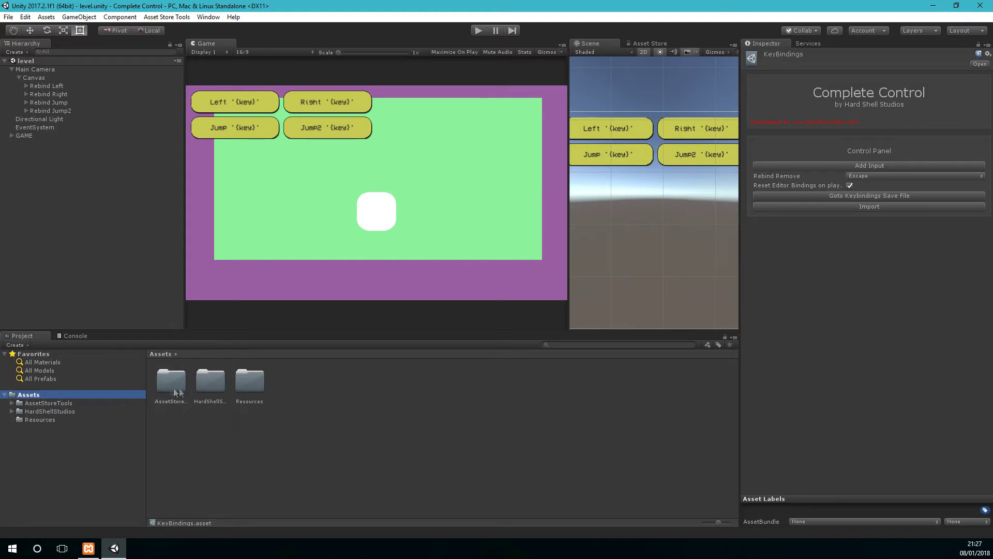
click(243, 385)
key(Delete)
click(527, 294)
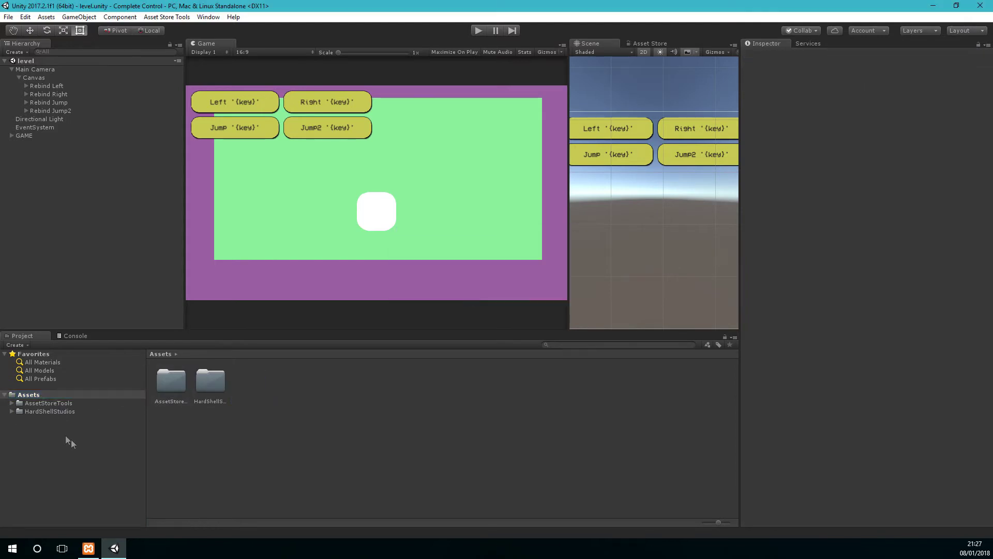
Step: Open the KeyBindings asset in the Complete Control Example's Resources folder and examine the settings of its Jump input
click(11, 411)
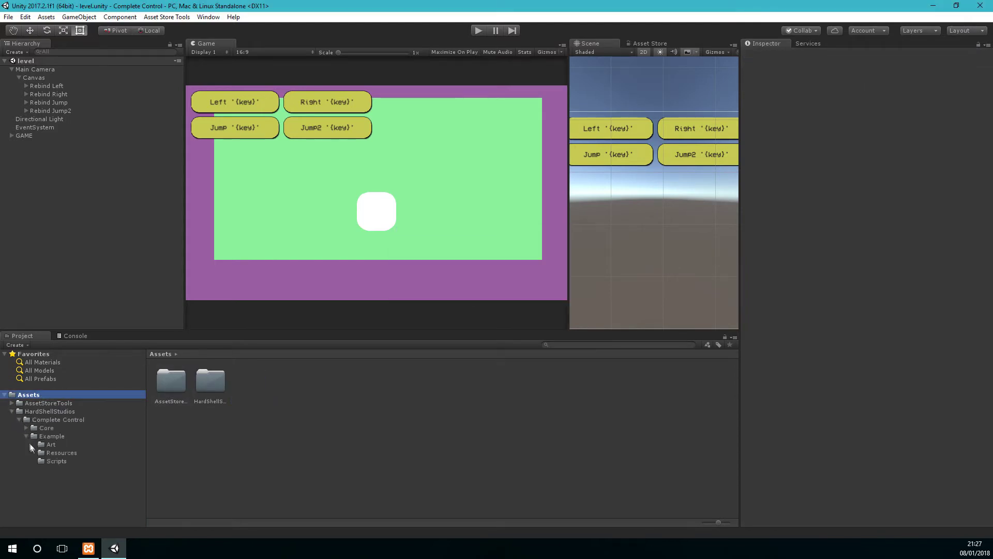
click(59, 453)
click(167, 386)
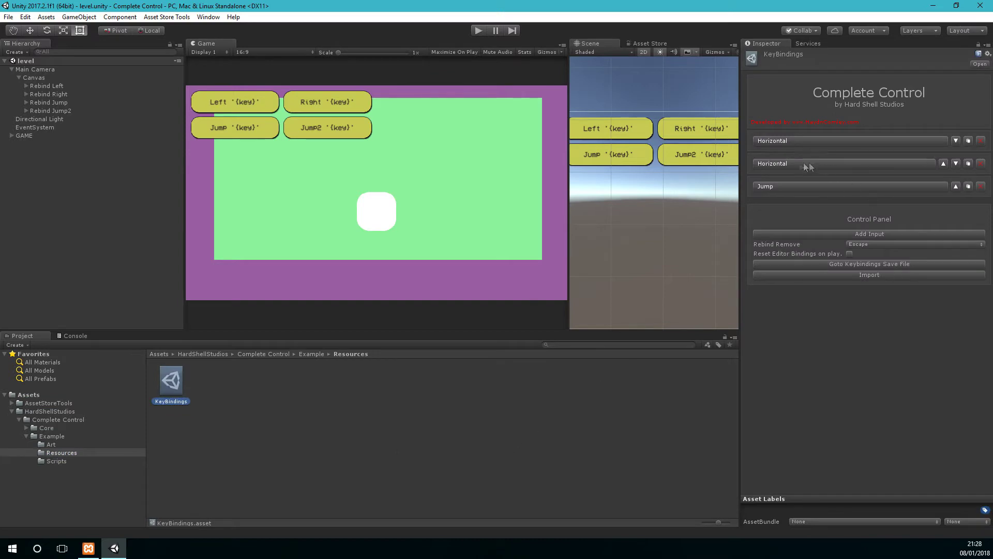
click(783, 188)
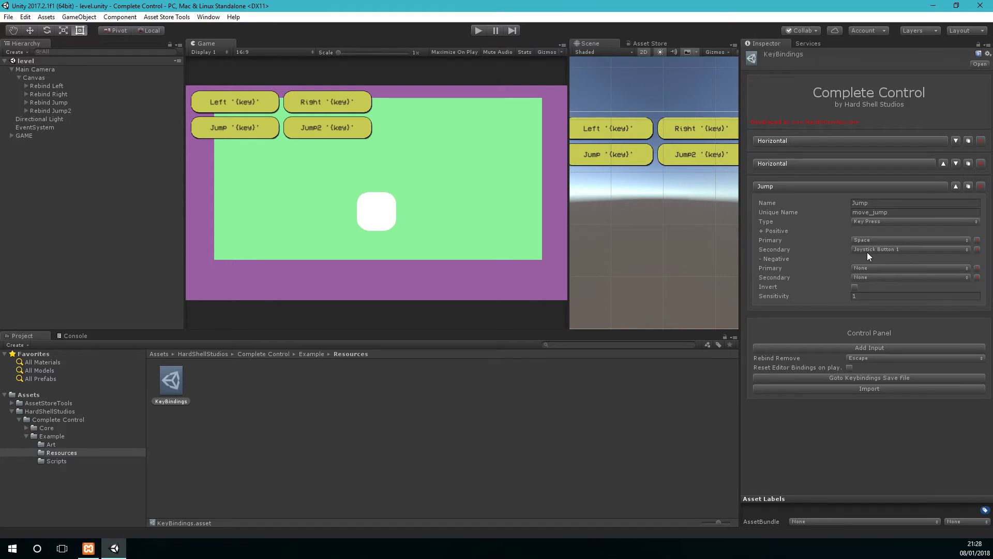
Step: Play the level and test moving the player with A and D and jumping with Space
click(480, 32)
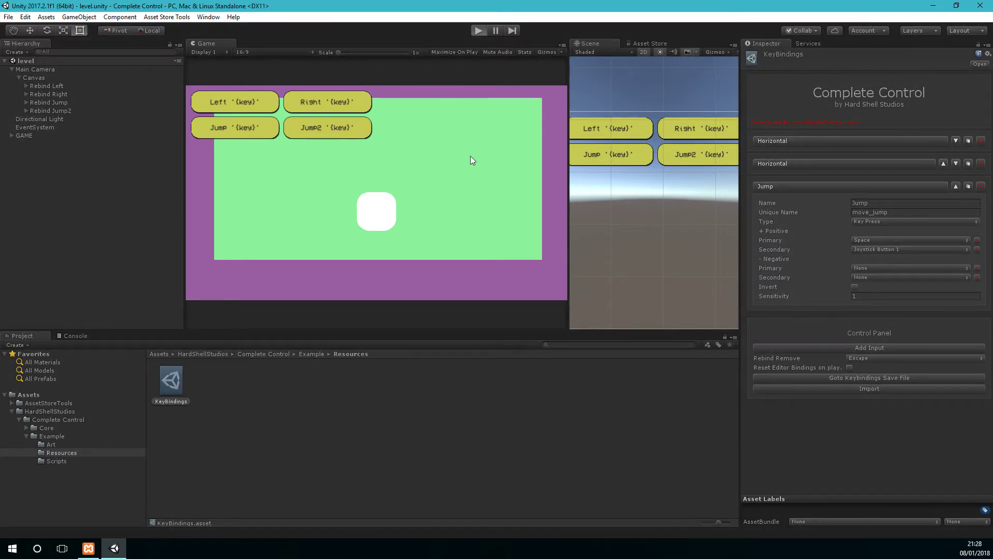
click(259, 102)
key(a)
key(a)
key(d)
key(a)
key(space)
key(d)
key(a)
key(space)
key(d)
key(a)
Step: Rebind the in-game Left control to F and test moving the player in both directions
click(275, 110)
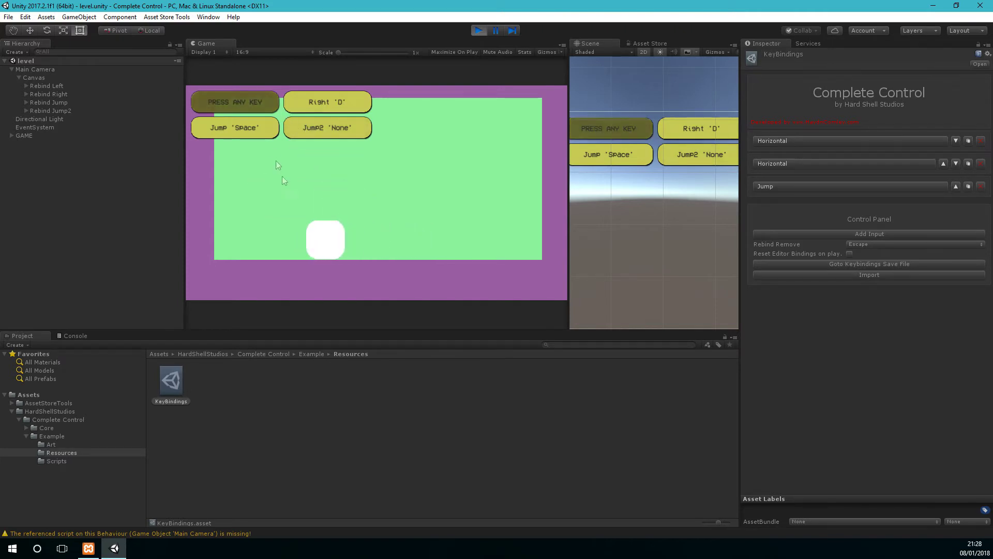
key(f)
key(f)
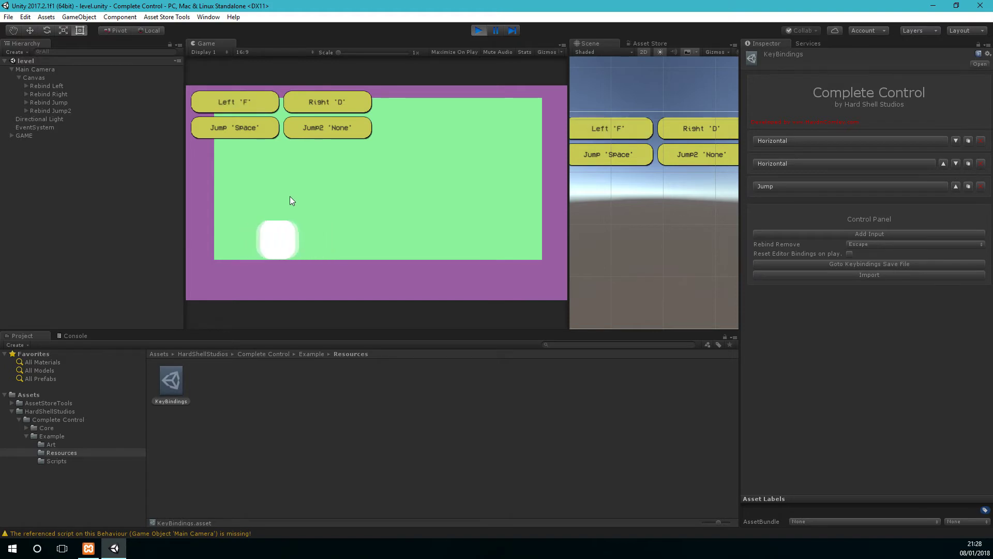
key(d)
Step: Rebind Jump2 to Up Arrow, Left to Left Arrow and Right to Right Arrow in the running game, and stop playing
click(313, 136)
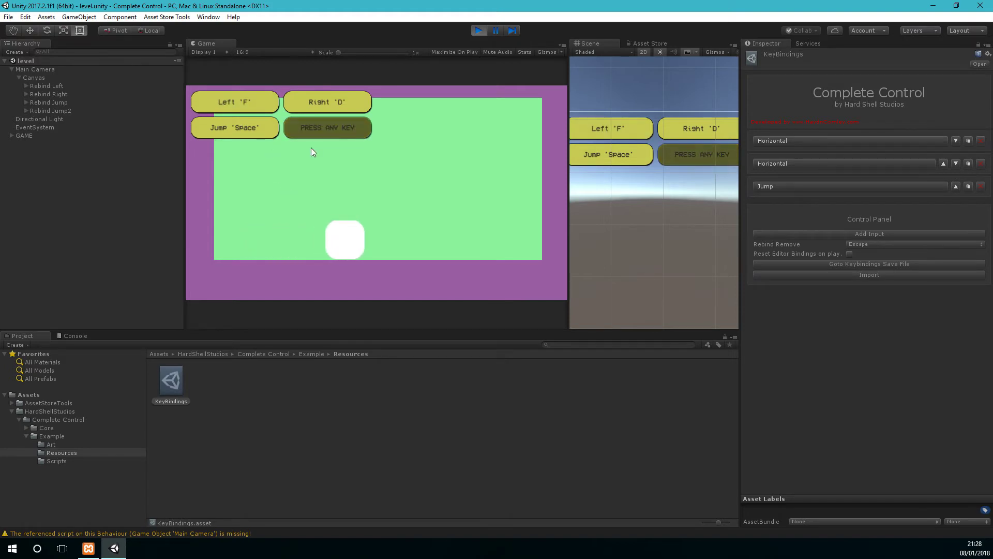
key(Up)
click(267, 109)
key(Left)
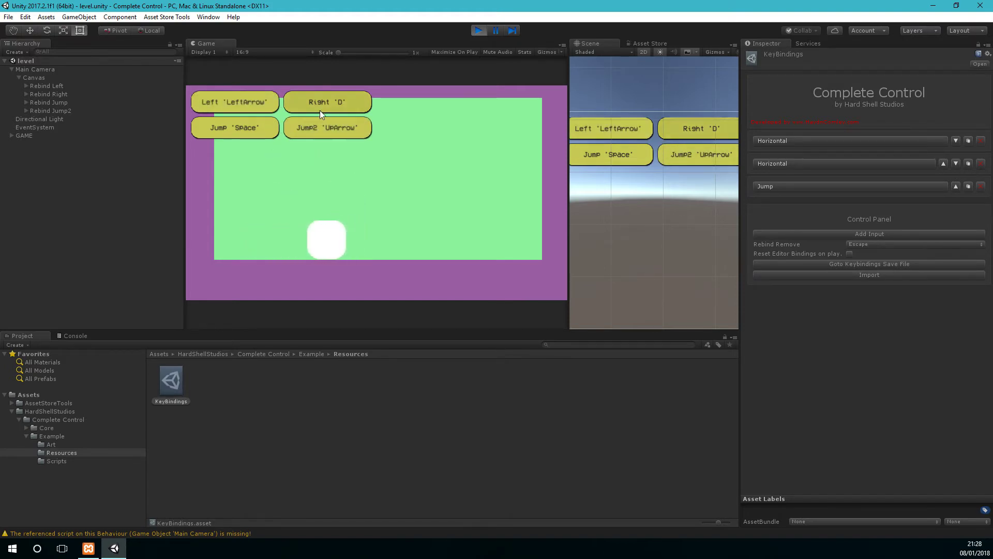
click(478, 30)
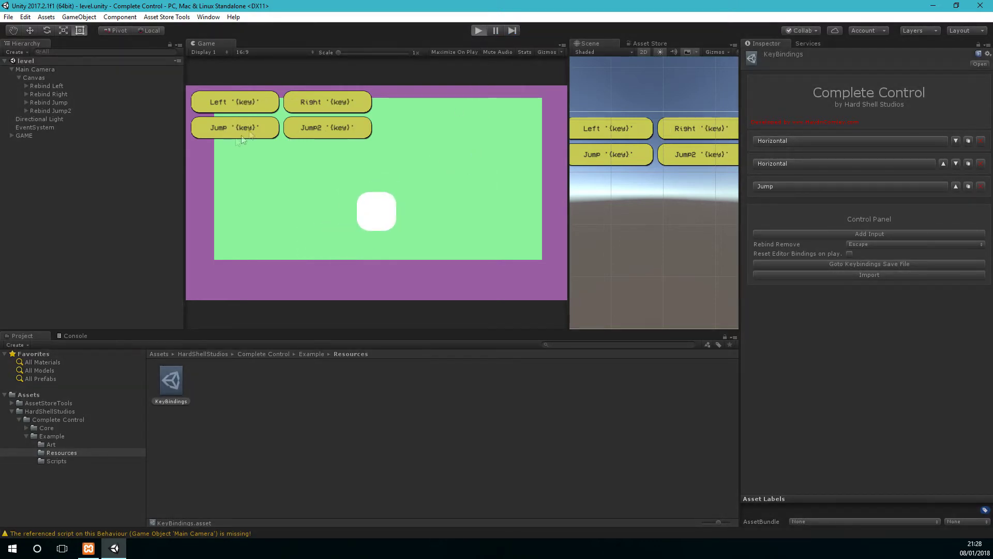
Step: Play the level again to test moving and jumping with the rebound arrow keys, and stop the game
key(ctrl+p)
key(Right)
key(Left)
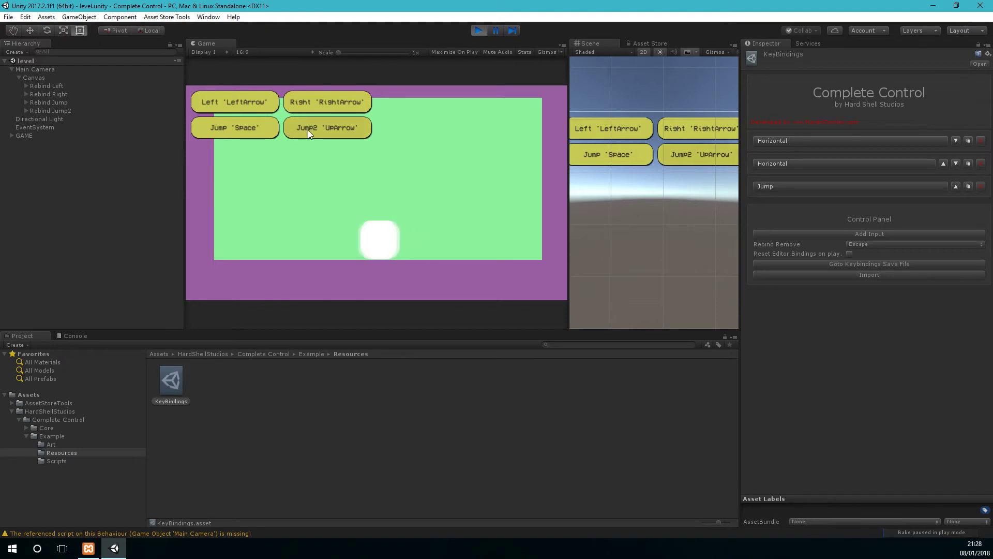
key(Right)
key(Up)
key(Left)
key(Right)
click(479, 32)
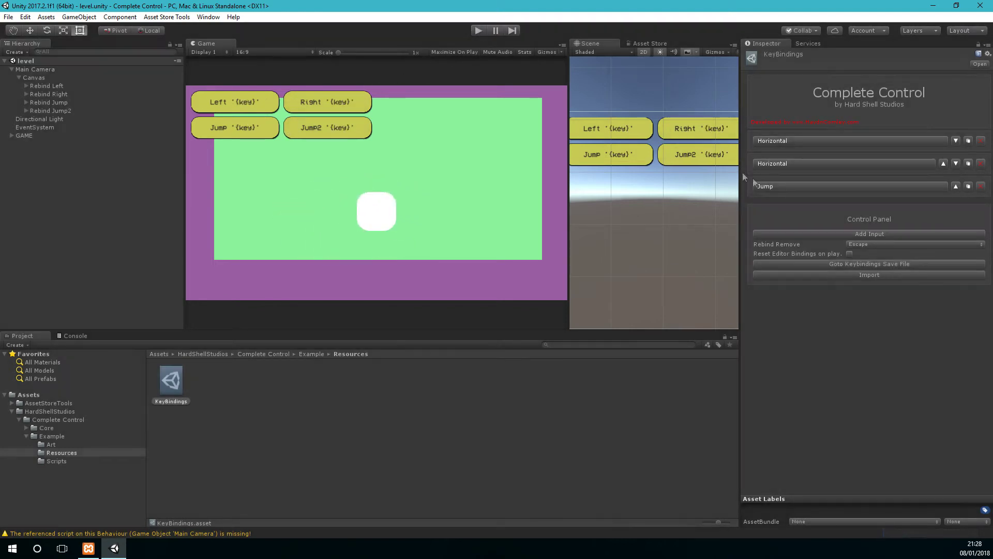
Step: Enable Reset Editor Bindings on play in the KeyBindings asset and run the level briefly to check the control labels
click(784, 145)
click(783, 144)
click(849, 254)
click(479, 31)
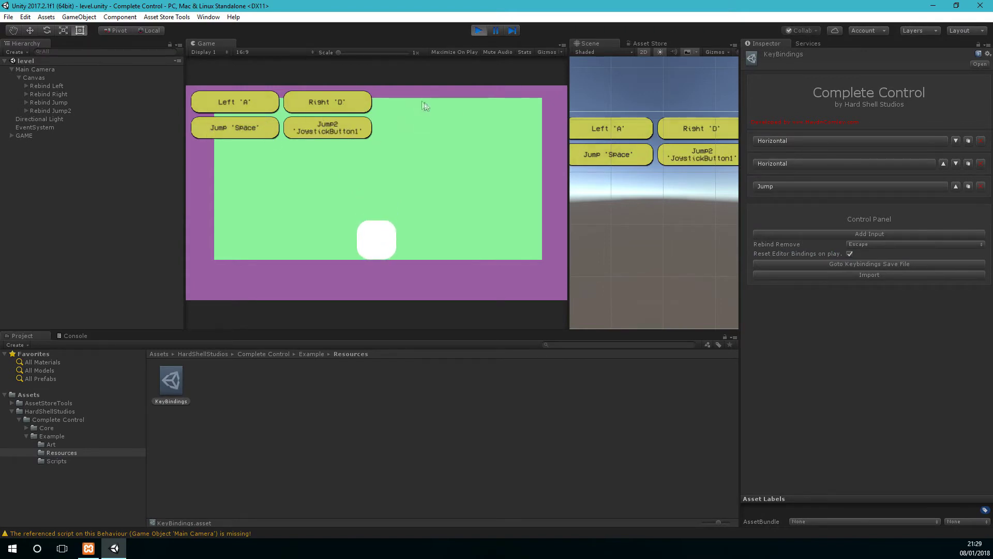
click(479, 30)
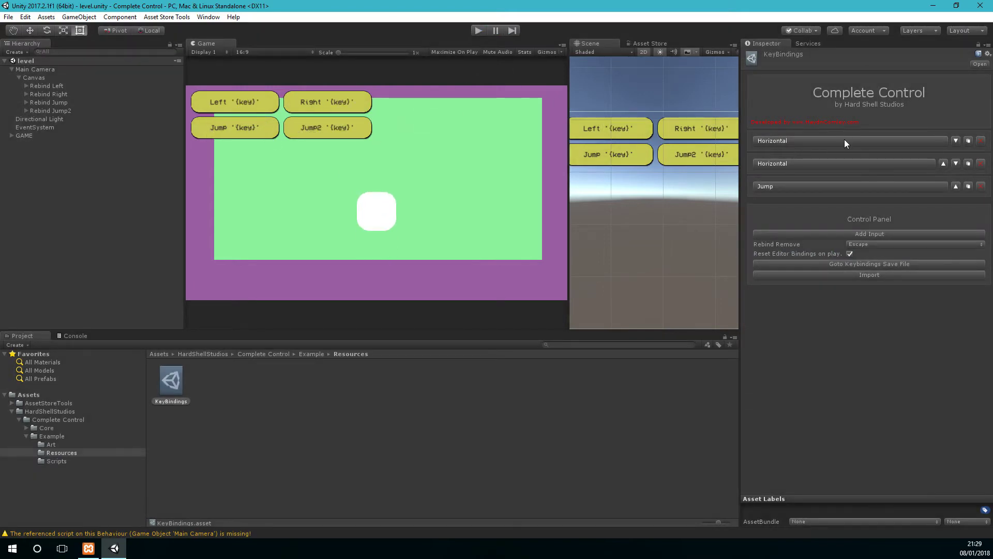
Step: Examine the Horizontal inputs, switch to PlayerMover.cs in Visual Studio, and retype the h of hInput in the GetButtonDown("Jump") check
click(790, 165)
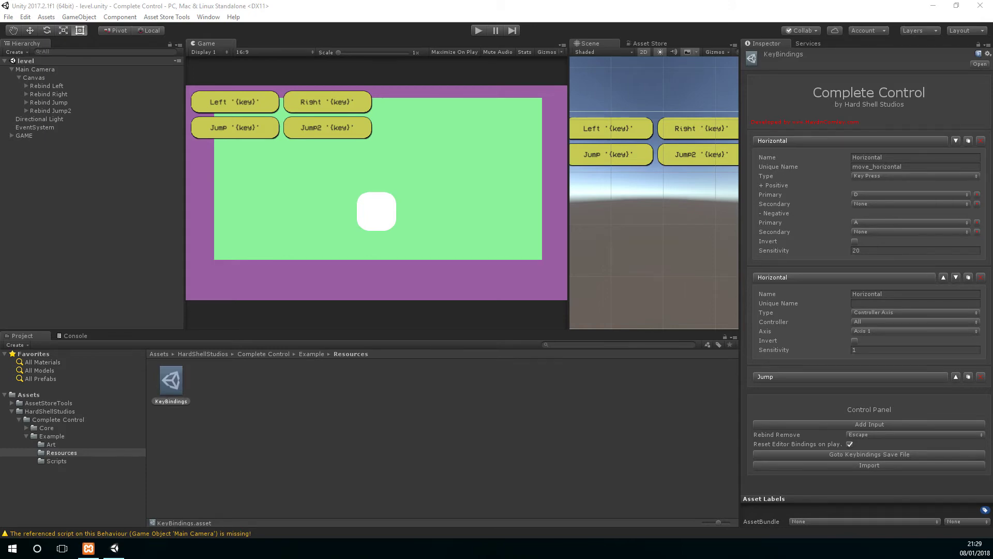
key(super+shift+Left)
click(445, 205)
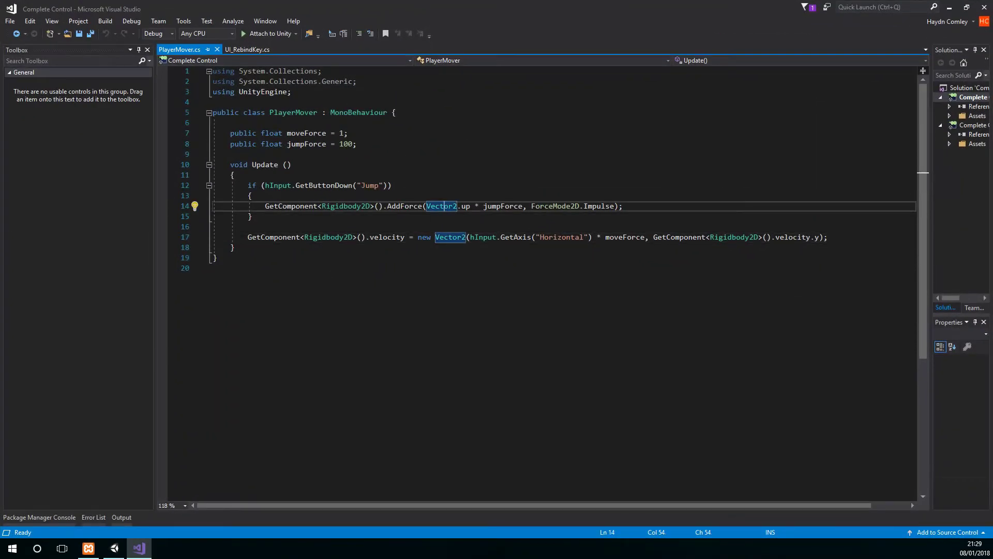
click(269, 185)
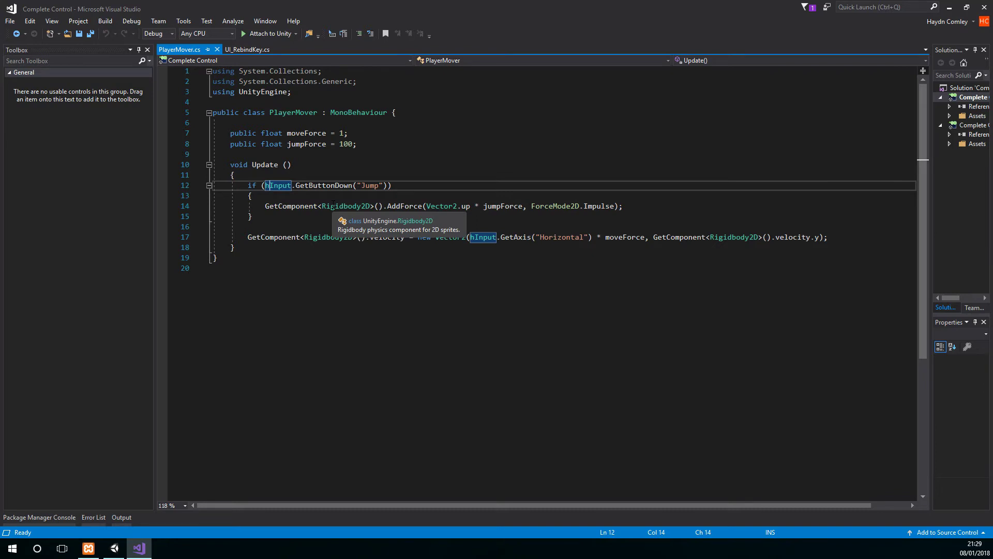
key(BackSpace)
text(h)
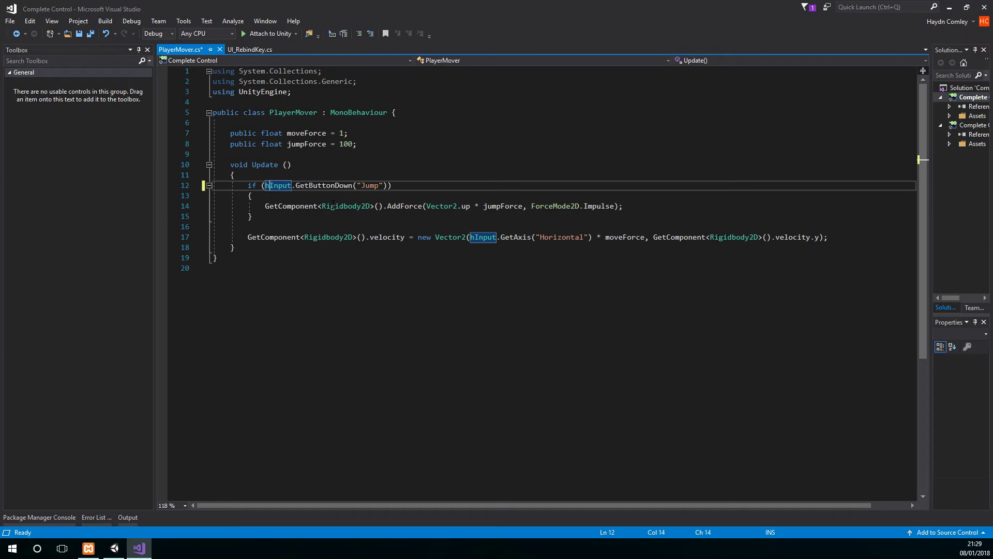
click(336, 187)
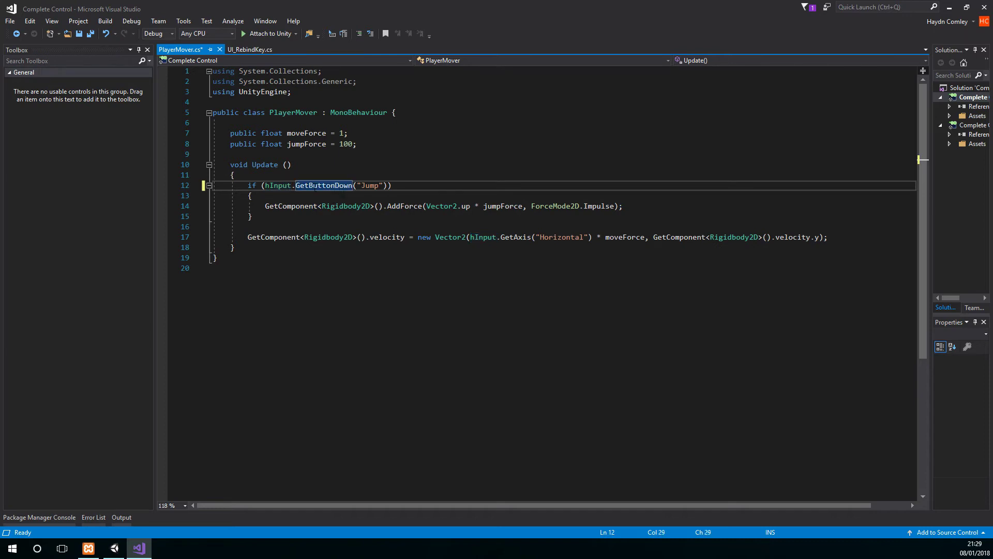
Step: Examine the hInput.GetAxis call and its "Horizontal" argument in the velocity line of PlayerMover.cs
click(475, 238)
double_click(519, 238)
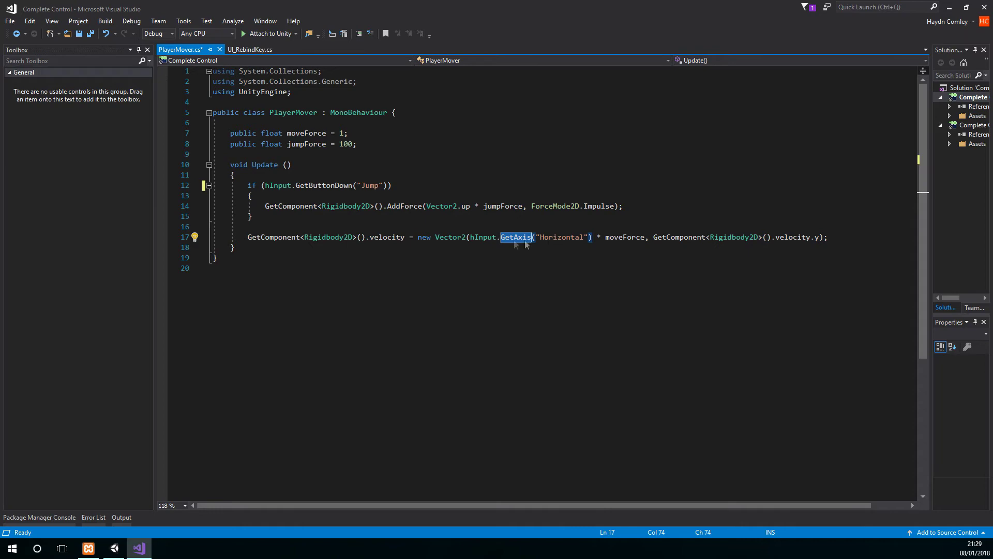
click(558, 238)
double_click(557, 238)
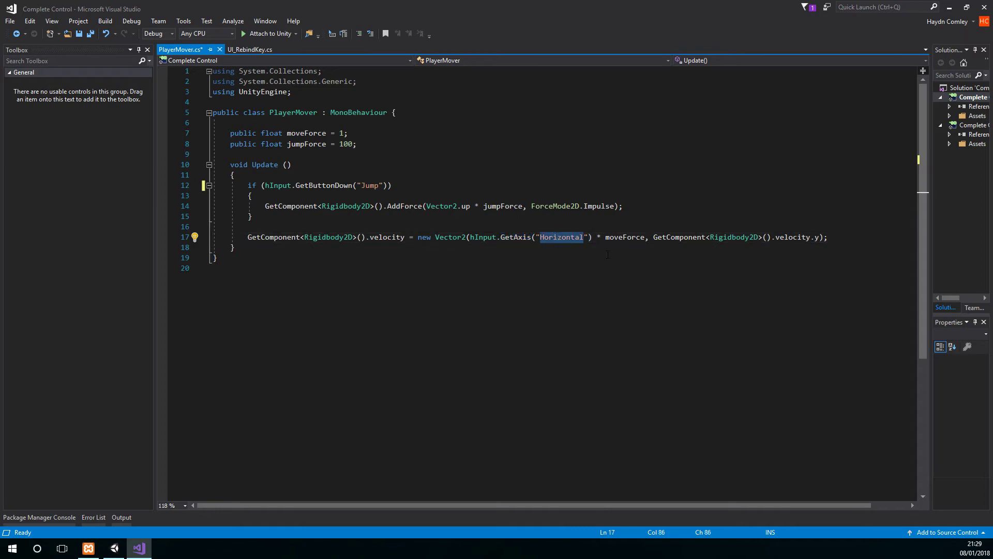
Step: Switch back to Unity and review the settings of both Horizontal inputs in the KeyBindings asset
key(alt+Tab)
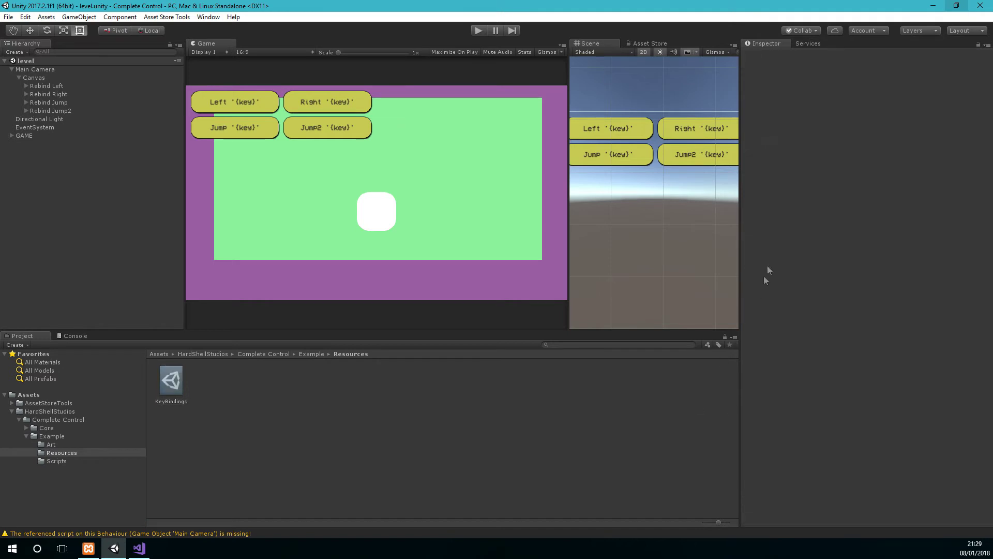
click(172, 382)
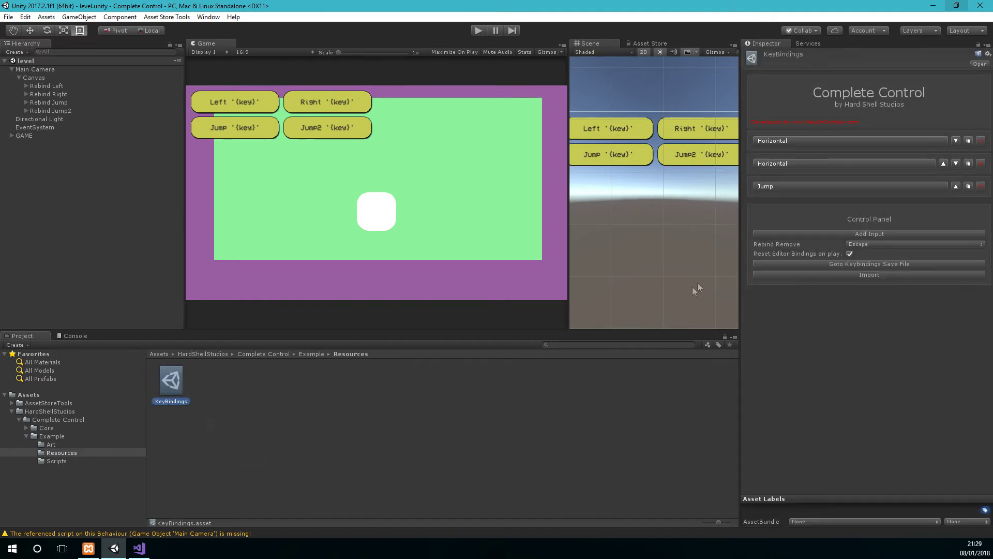
click(789, 163)
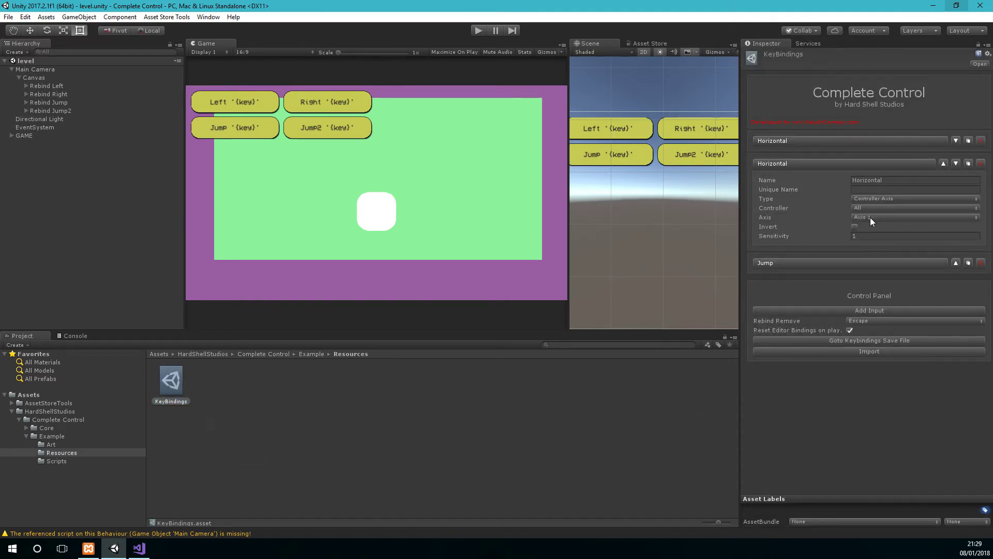
click(793, 165)
click(775, 139)
click(774, 138)
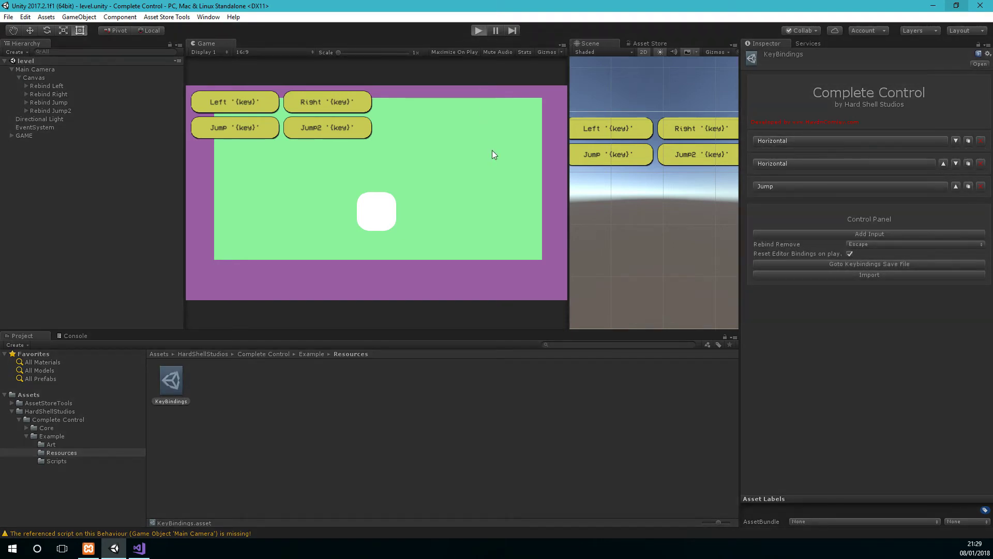
Step: Play the level to test horizontal movement with the D and A keys, and stop the game
key(ctrl+p)
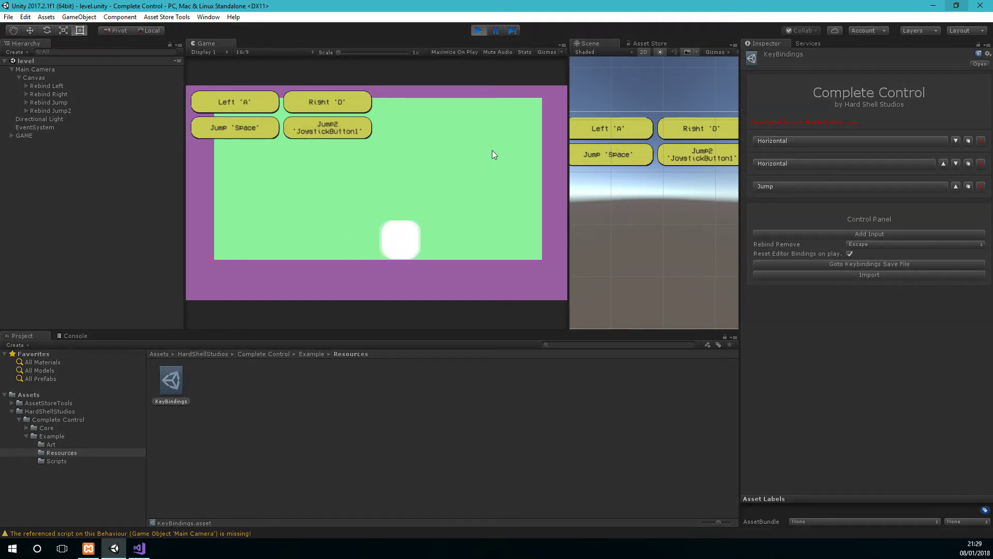
key(d)
key(a)
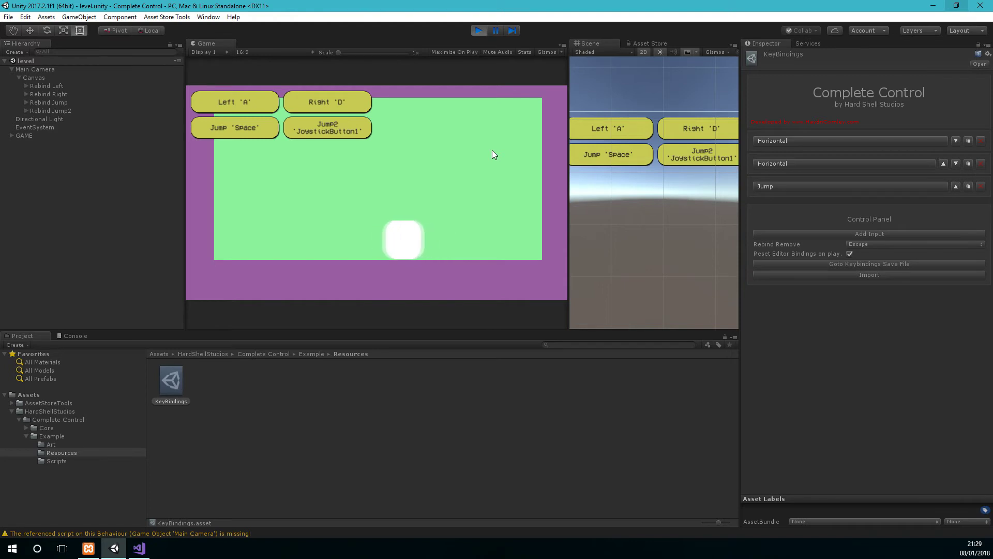
key(d)
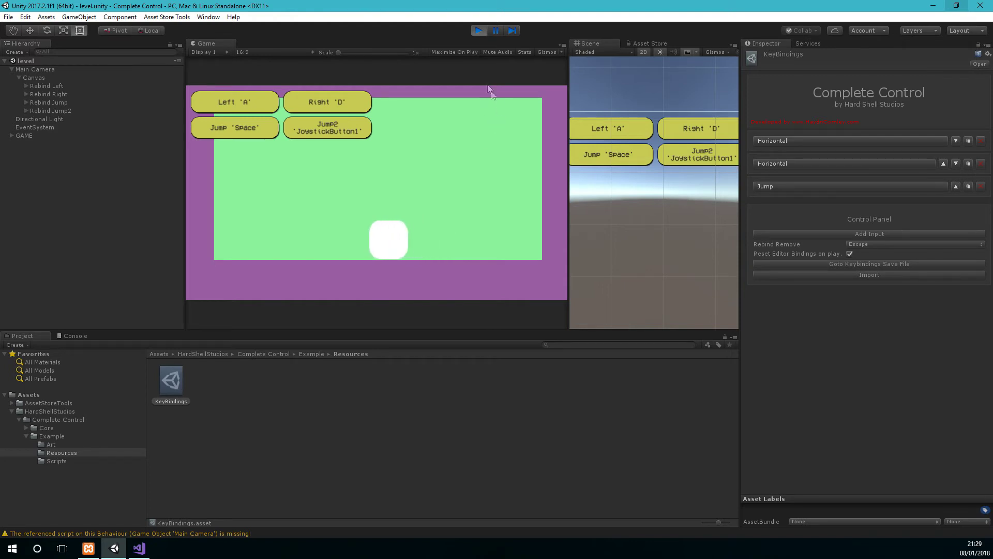
click(480, 30)
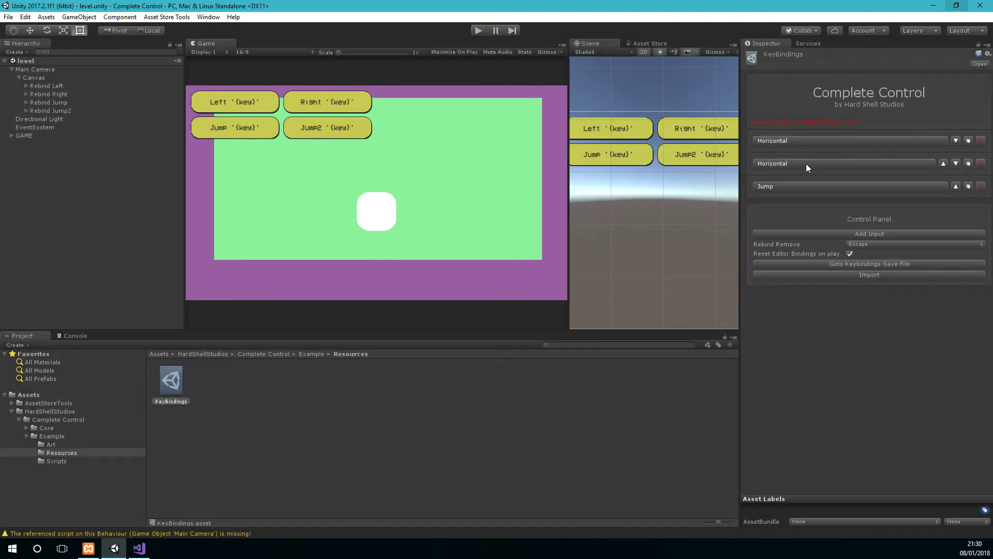
Step: Examine the unique name of the first Horizontal input in the KeyBindings asset, and collapse its settings
click(803, 141)
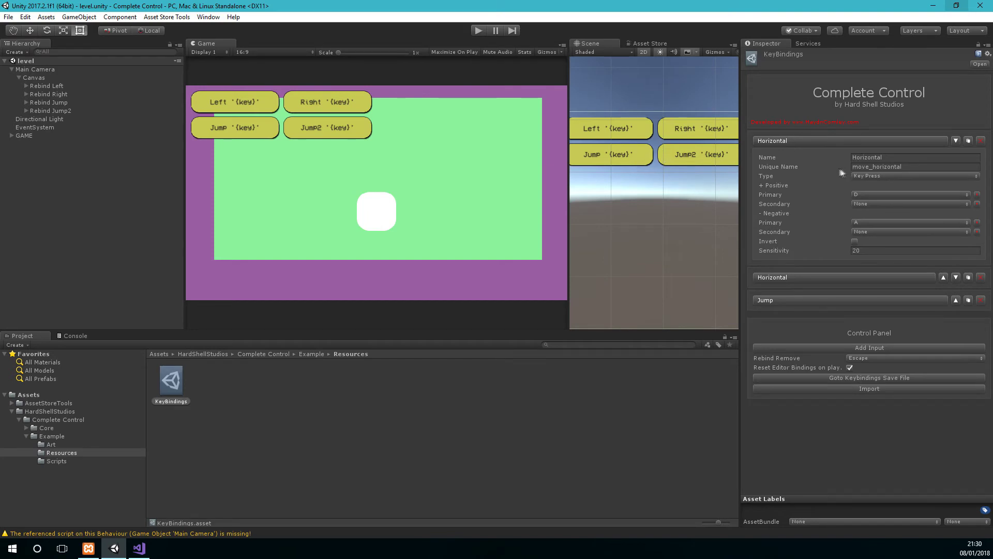
click(854, 167)
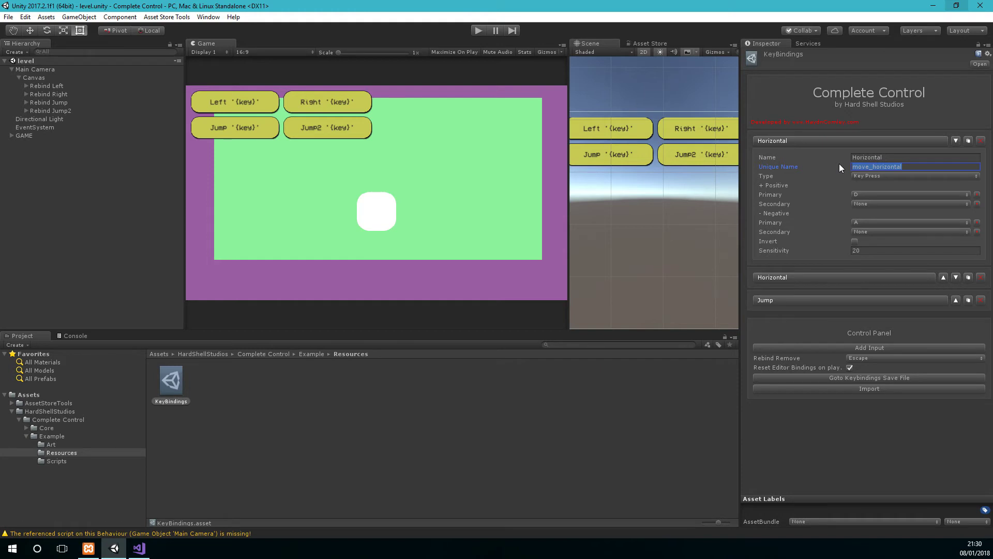
click(794, 142)
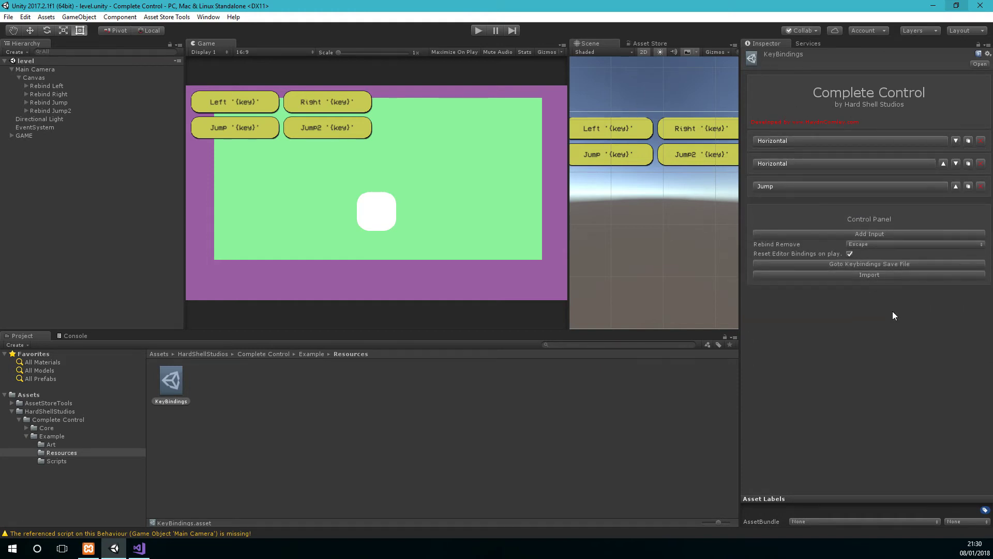
Step: Add a new input to the KeyBindings asset and name it Player1Jump
click(838, 233)
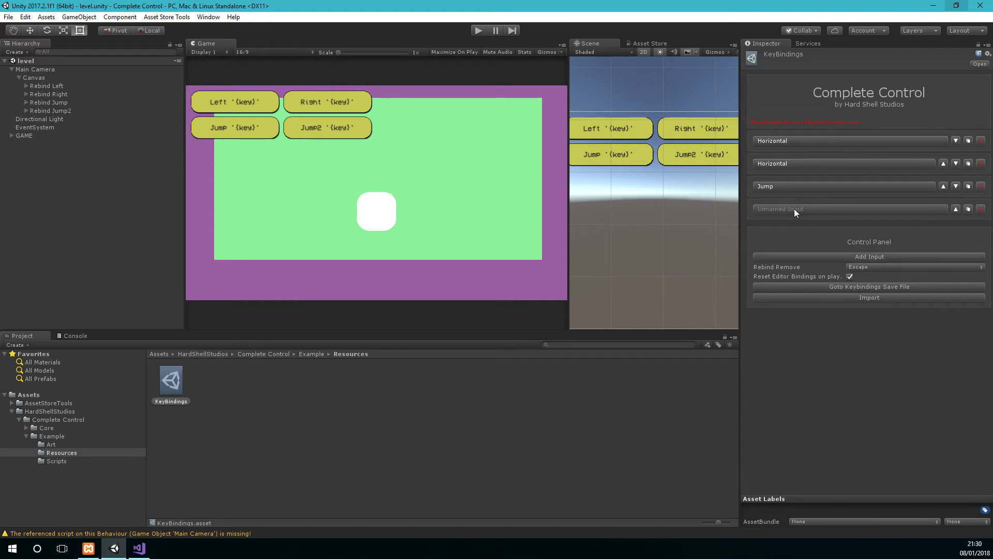
click(854, 227)
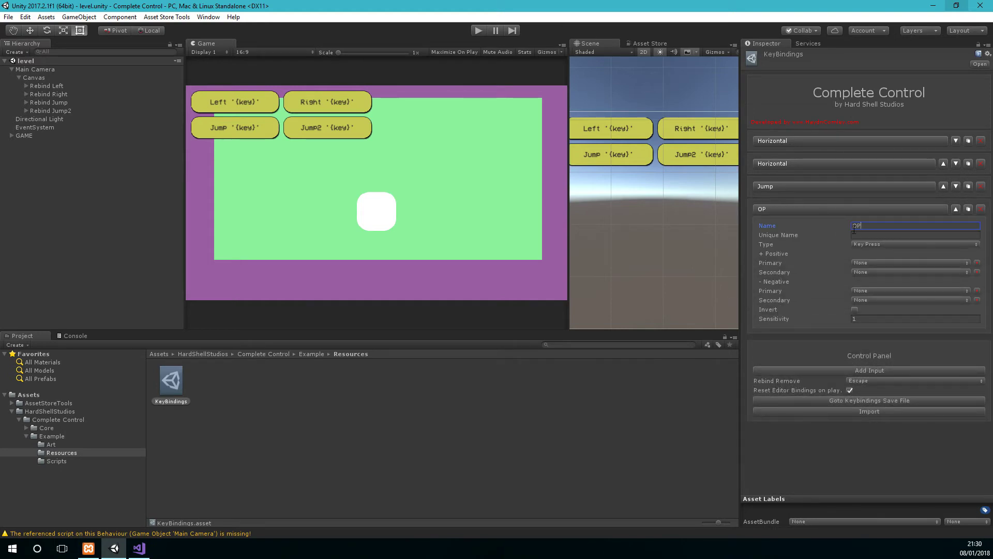
text(Player1Jump)
Step: Keep Player1Jump's type as Key Press and set its positive primary key to Joystick Button 1
click(873, 244)
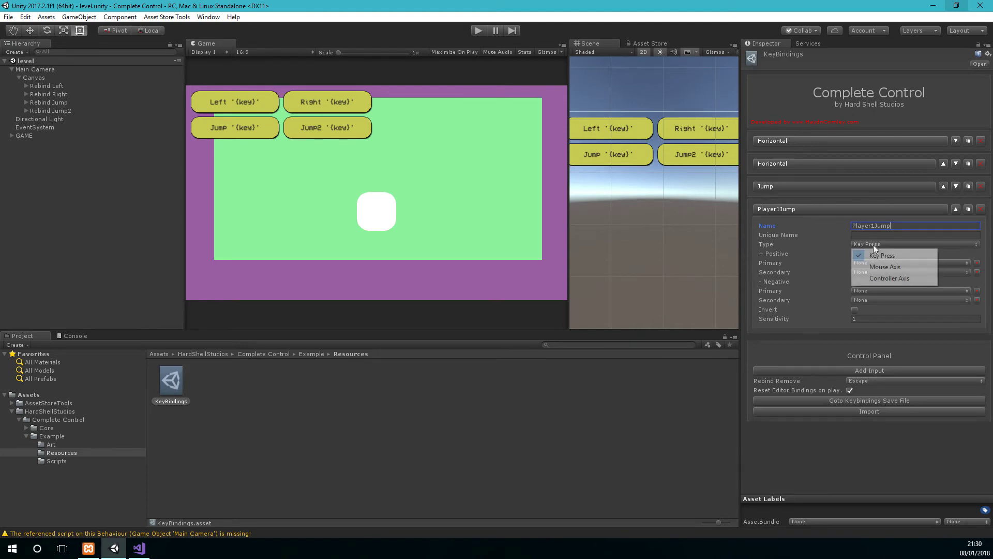
click(879, 258)
click(879, 262)
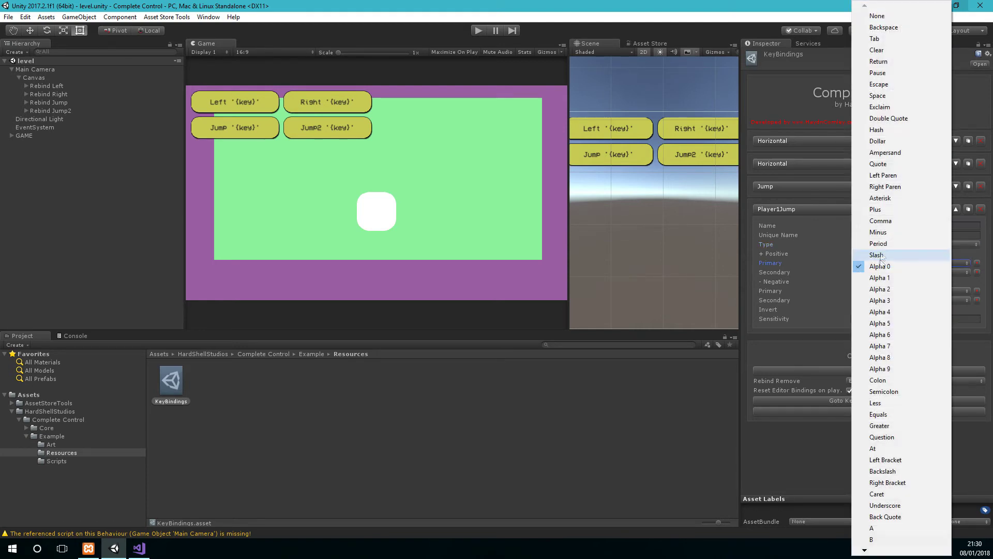
key(Down)
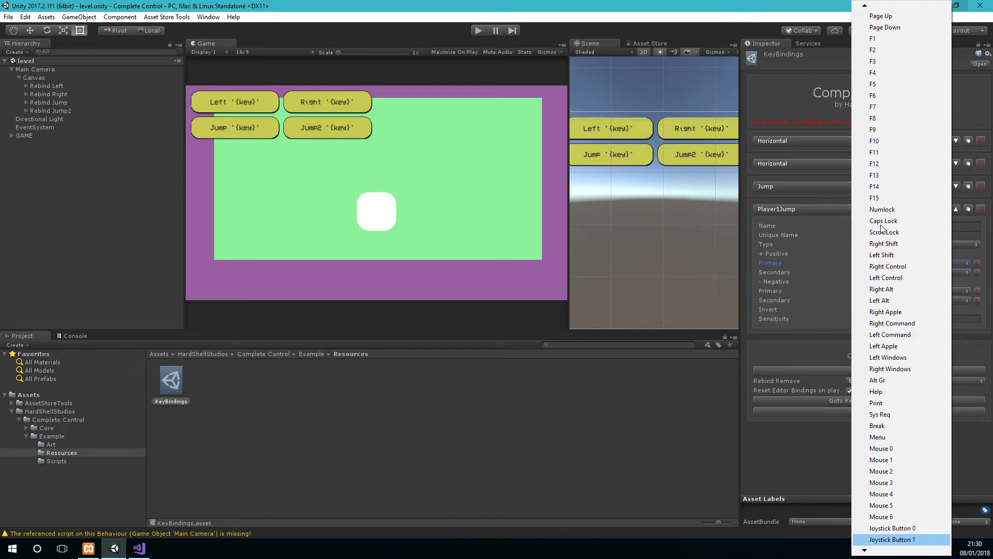
key(Return)
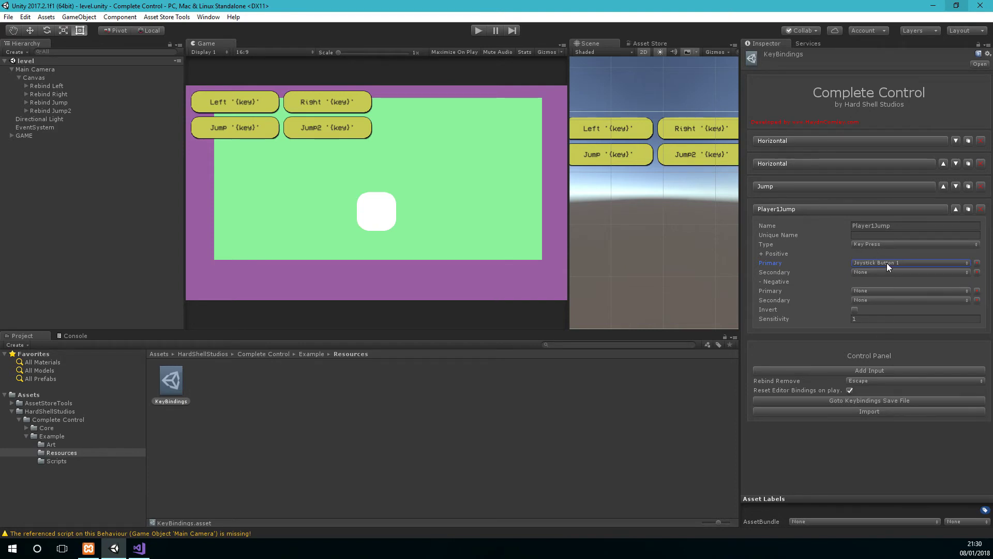
Step: Rename the Player1Jump input as Player1X and set its type to Controller Axis
click(875, 227)
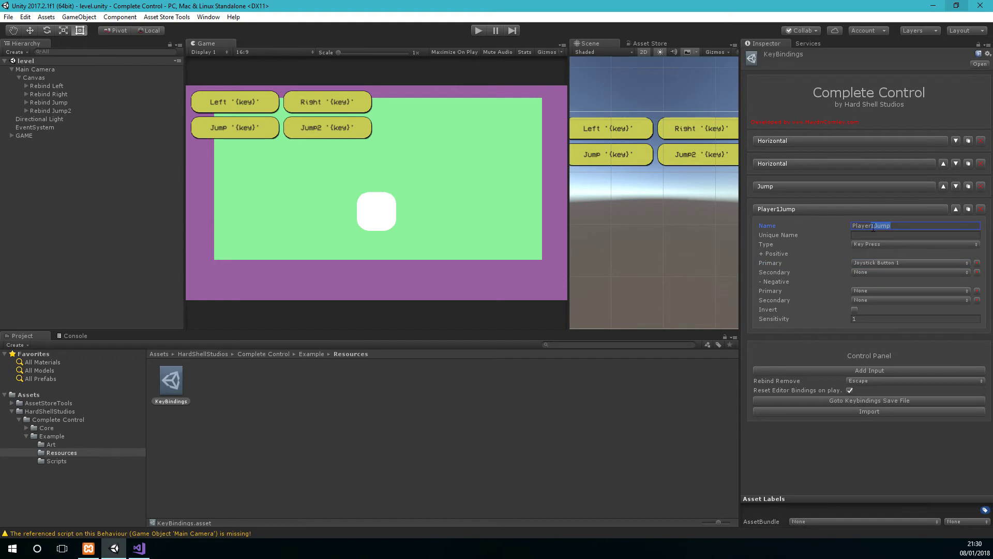
click(876, 226)
shift+click(923, 228)
text(X)
click(886, 244)
click(879, 277)
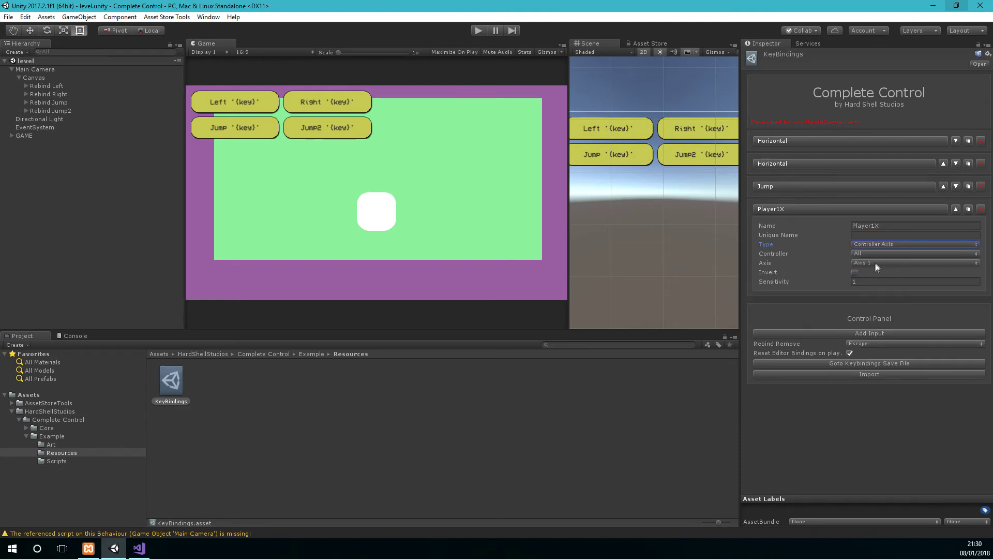
Step: Try Joystick 1 as the Player1X input's controller, and set the controller back to All
click(877, 264)
click(875, 224)
click(867, 253)
click(887, 269)
click(884, 253)
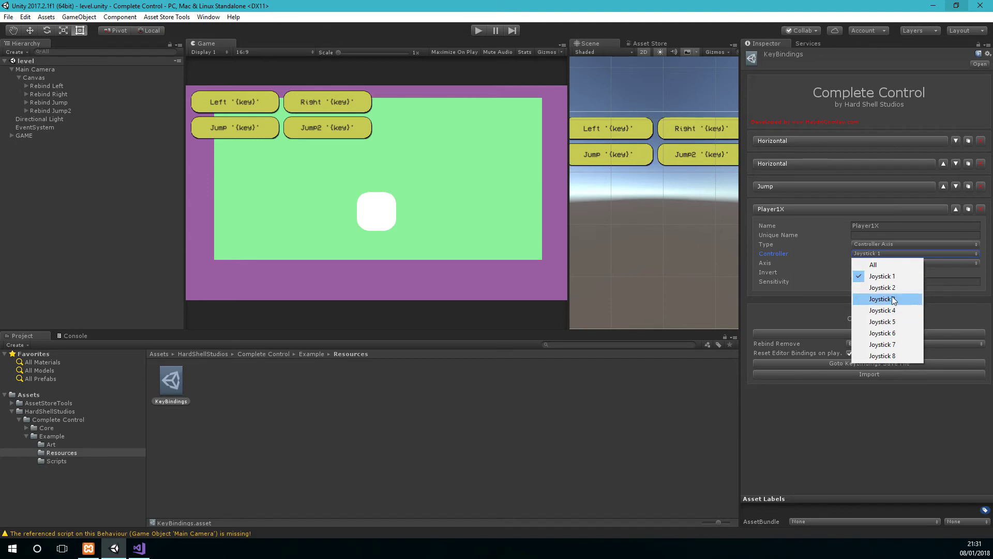
click(894, 264)
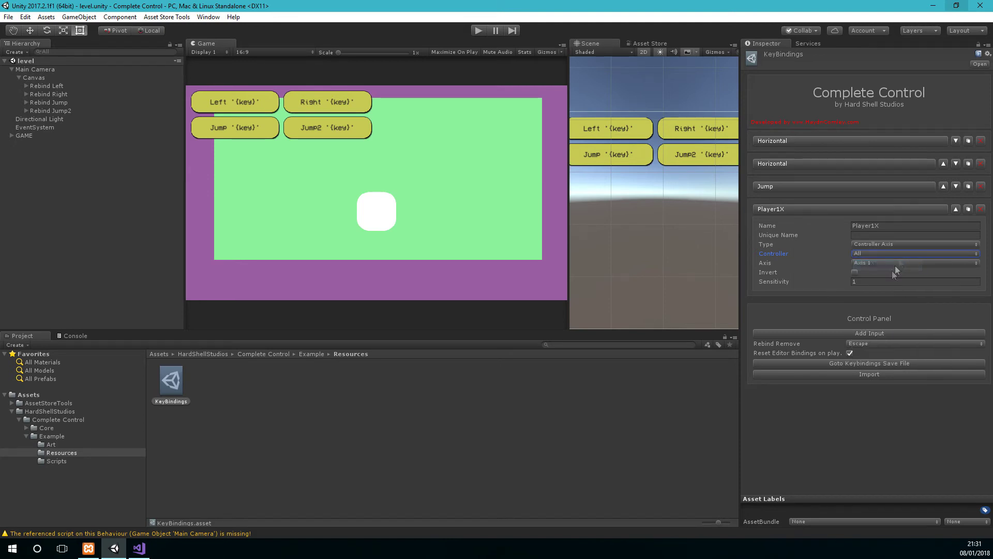
Step: Delete the Player1X input, and duplicate the Jump input and remove the copy
click(981, 209)
click(969, 186)
click(846, 209)
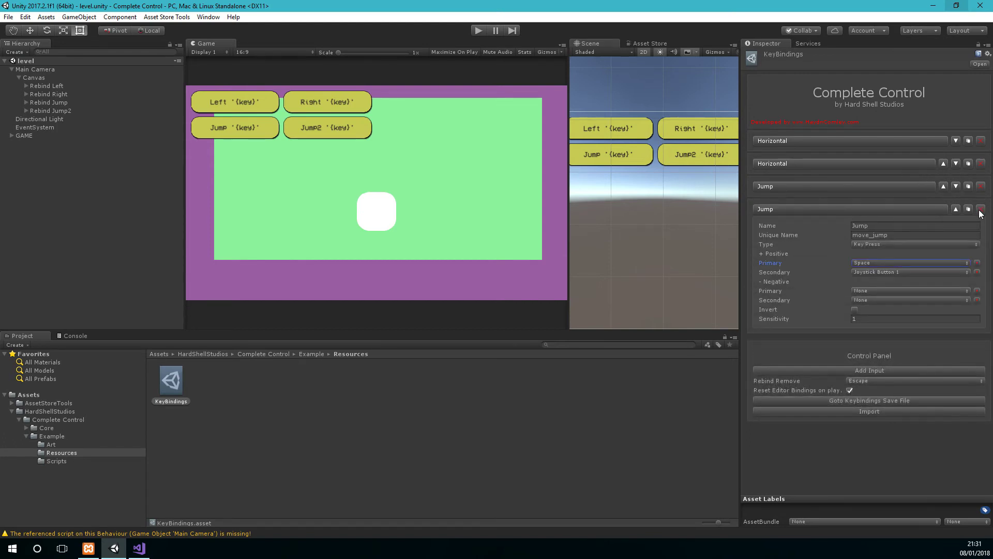
click(981, 210)
Step: Examine the settings of the Jump and both Horizontal inputs, including the first Horizontal's unique name, and collapse them
click(848, 186)
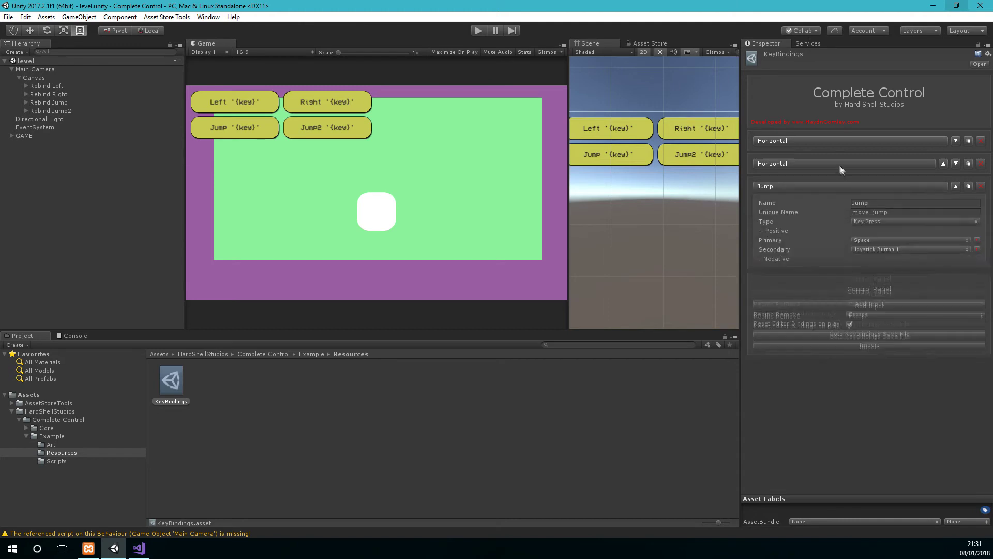
click(838, 163)
click(837, 141)
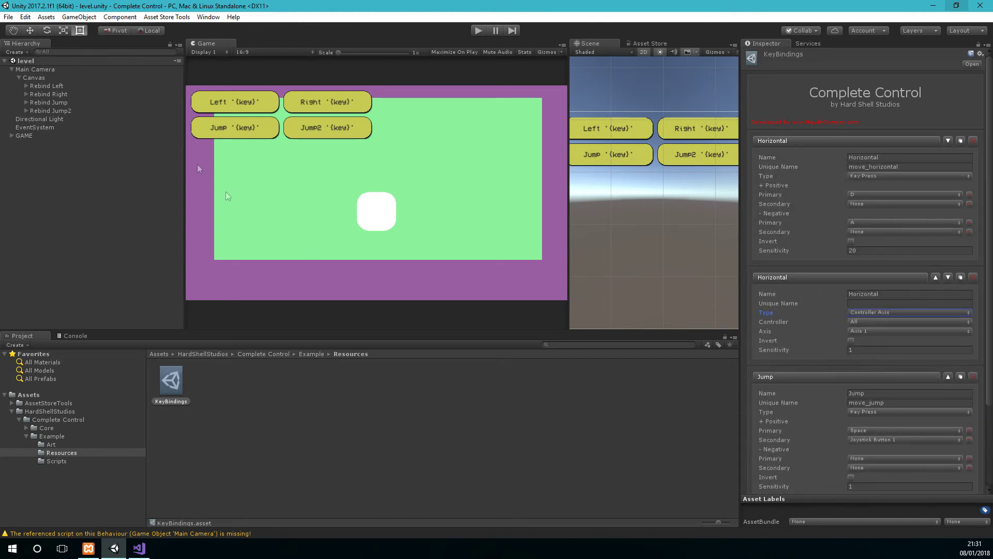
click(25, 17)
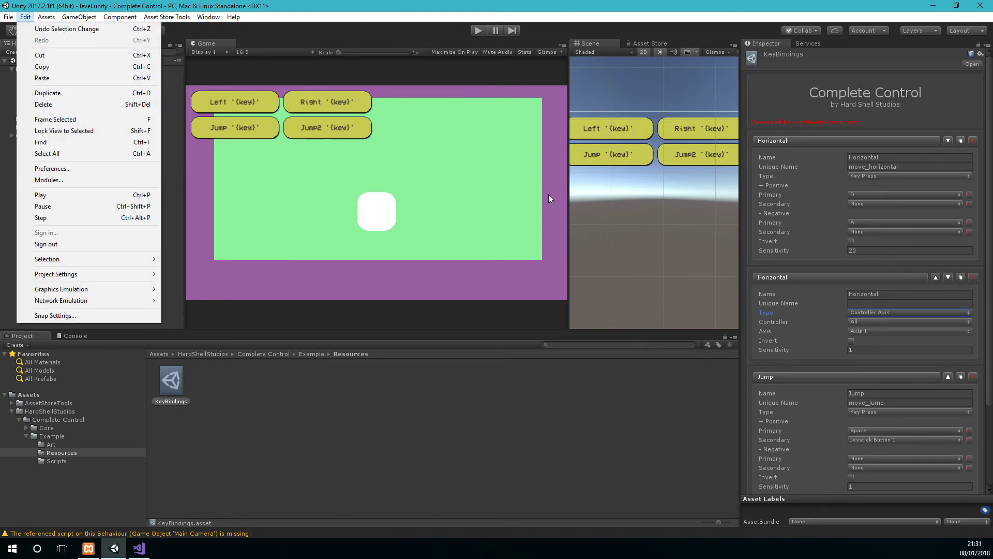
click(916, 103)
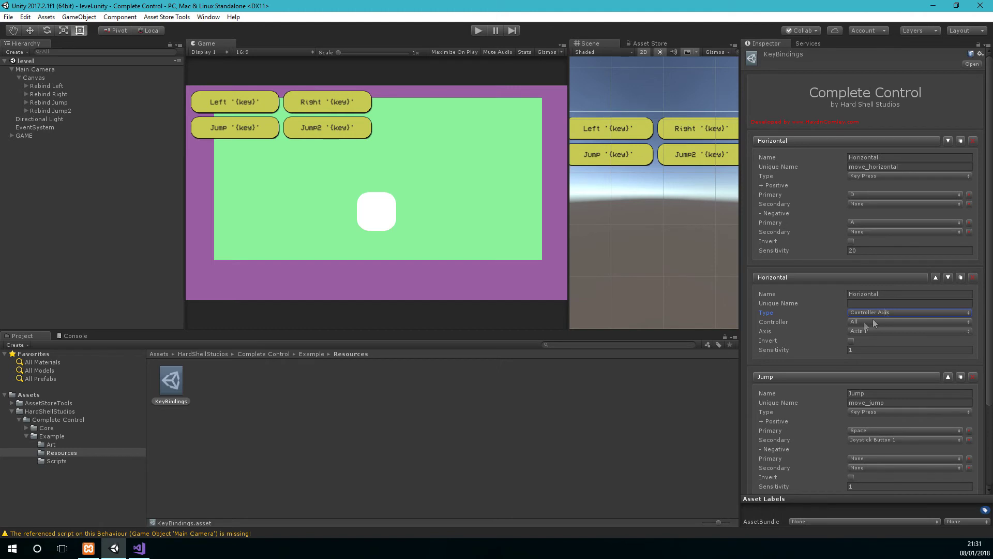
click(787, 376)
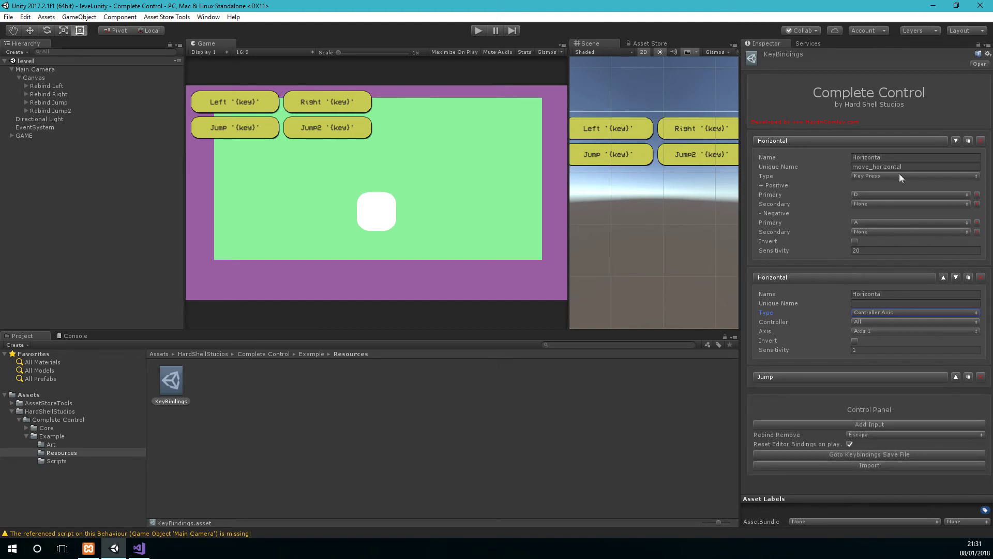
click(839, 169)
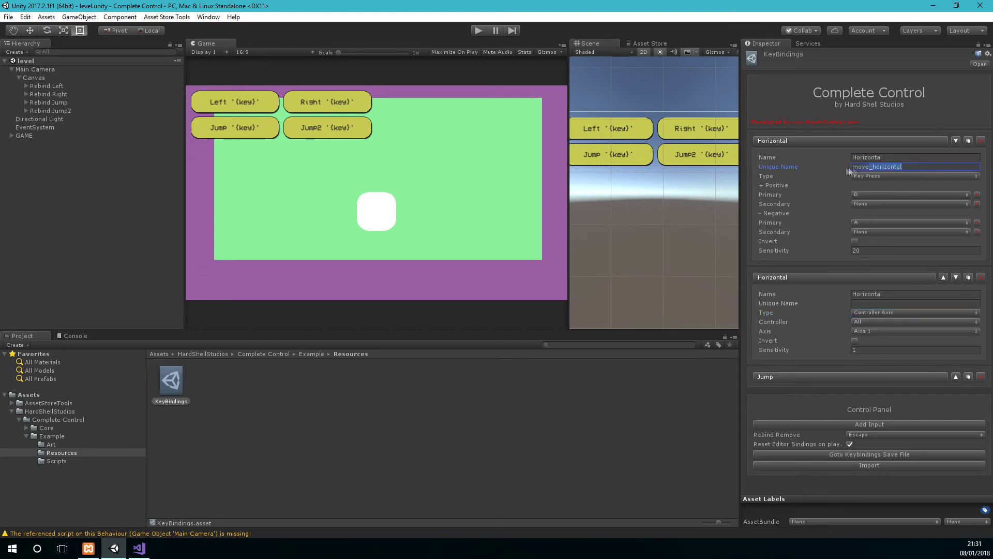
click(806, 277)
click(795, 141)
Step: Examine the names and unique names of both Horizontal inputs and the Jump input one by one, collapsing each
scroll(677, 167, down, 2)
click(813, 141)
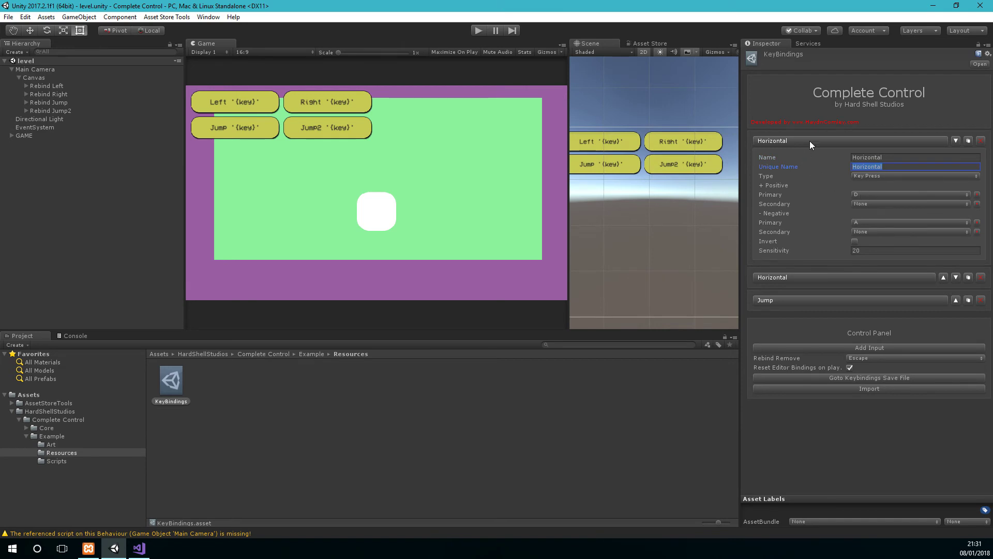
click(809, 141)
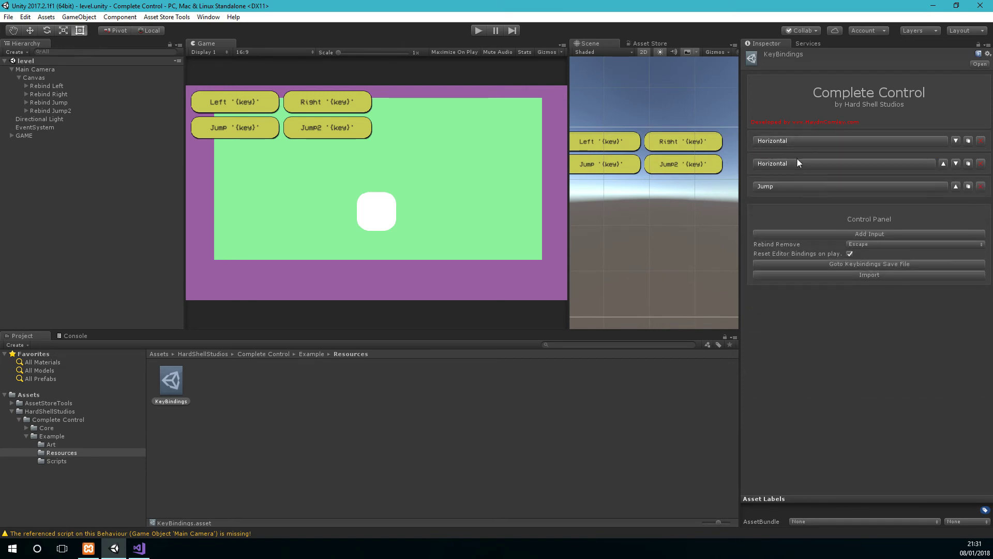
click(800, 163)
key(Tab)
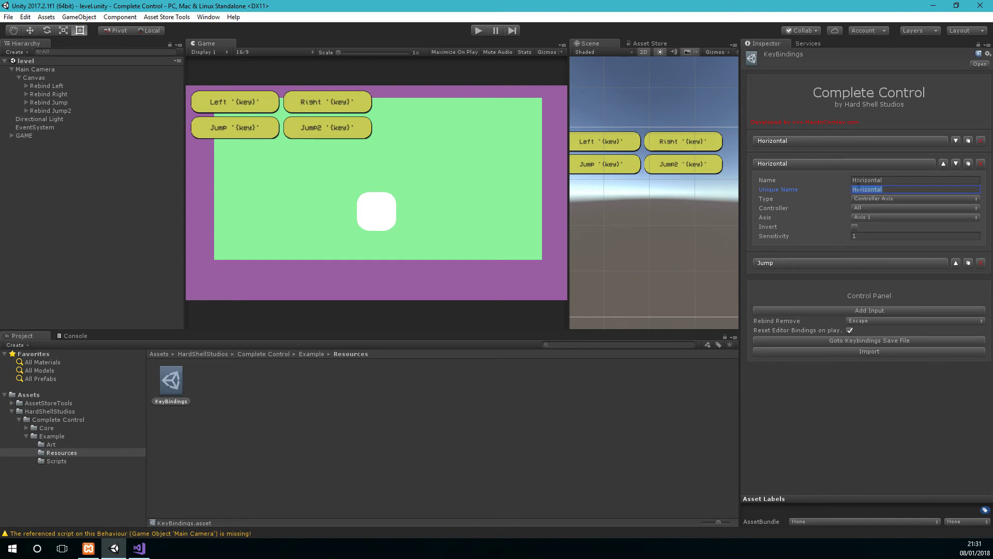
click(891, 181)
click(856, 411)
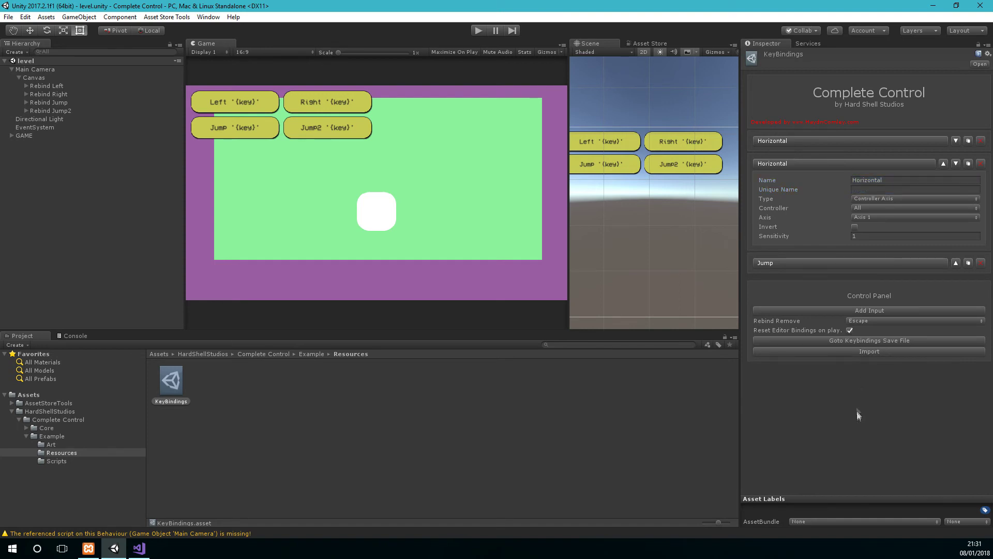
click(786, 161)
click(782, 186)
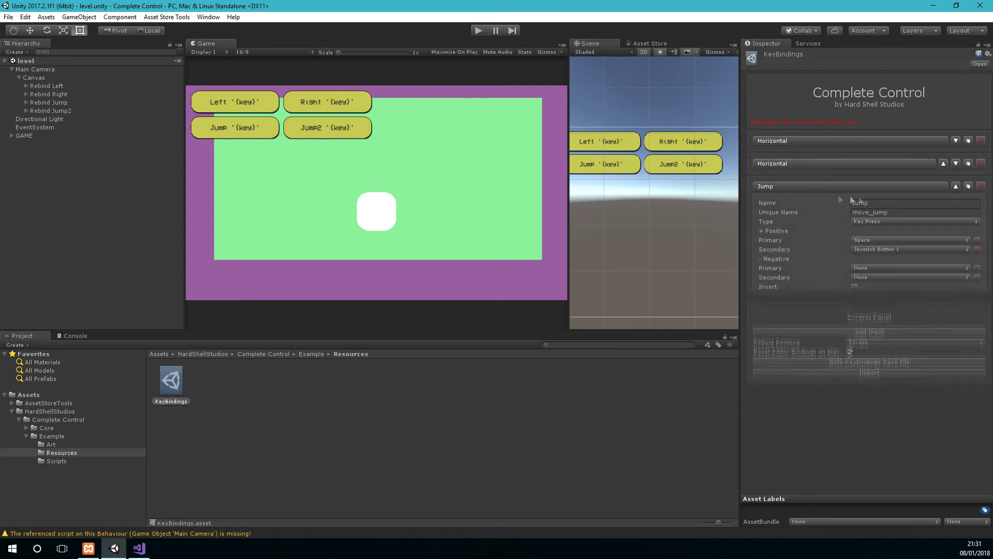
click(809, 185)
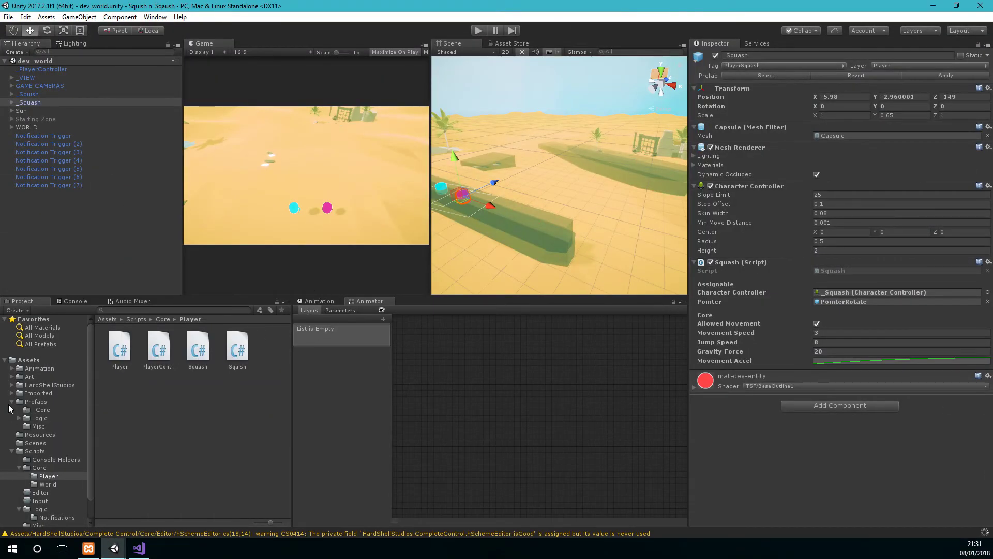
Step: In the Squish n' Squash project, look through the HardShellStudios folder and select the KeyBindings asset in Assets/Resources
click(47, 385)
click(29, 360)
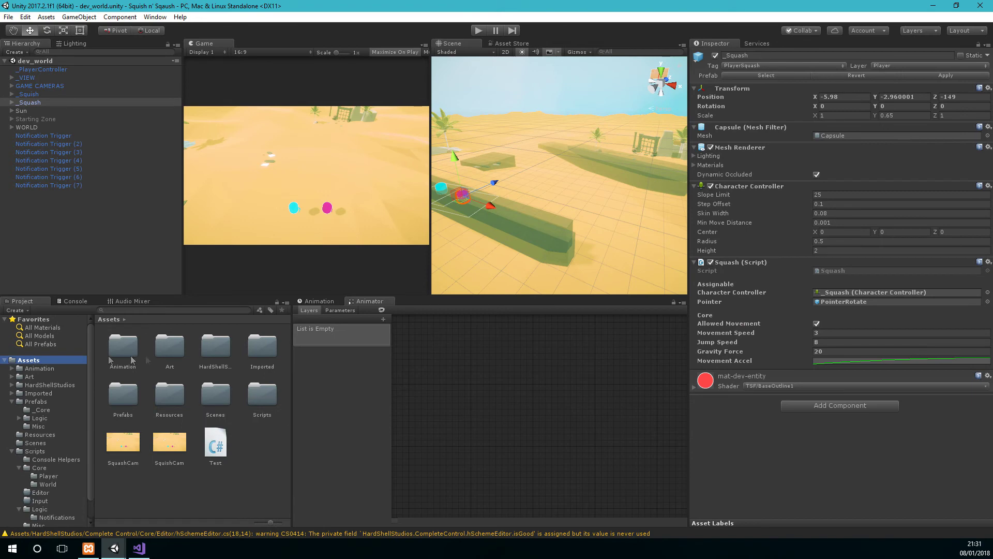
double_click(219, 355)
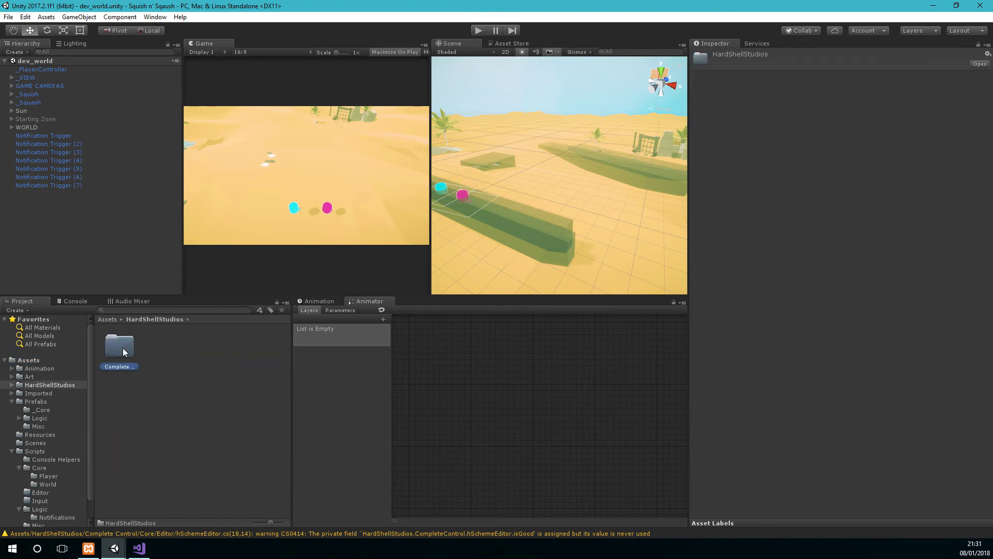
double_click(123, 347)
double_click(127, 349)
click(29, 360)
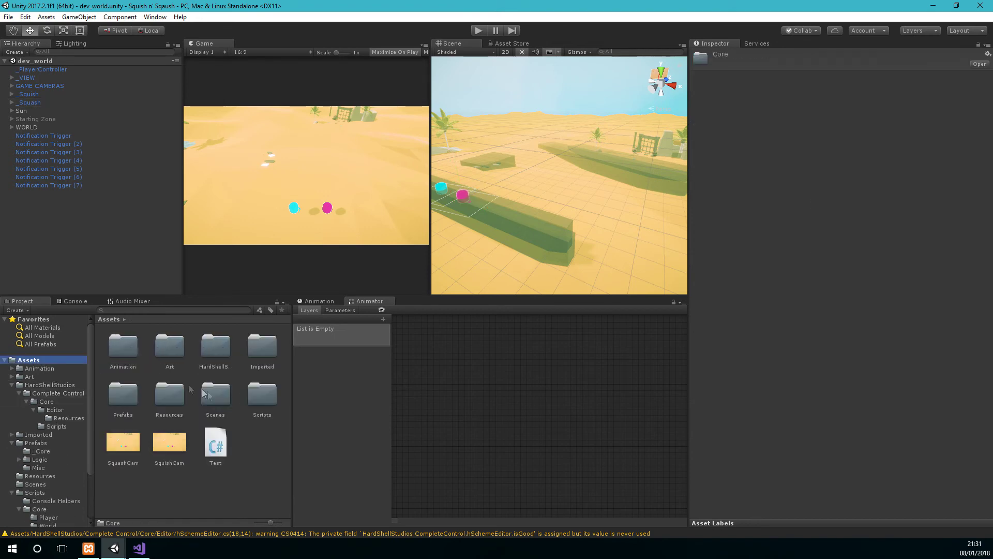
double_click(168, 387)
click(119, 345)
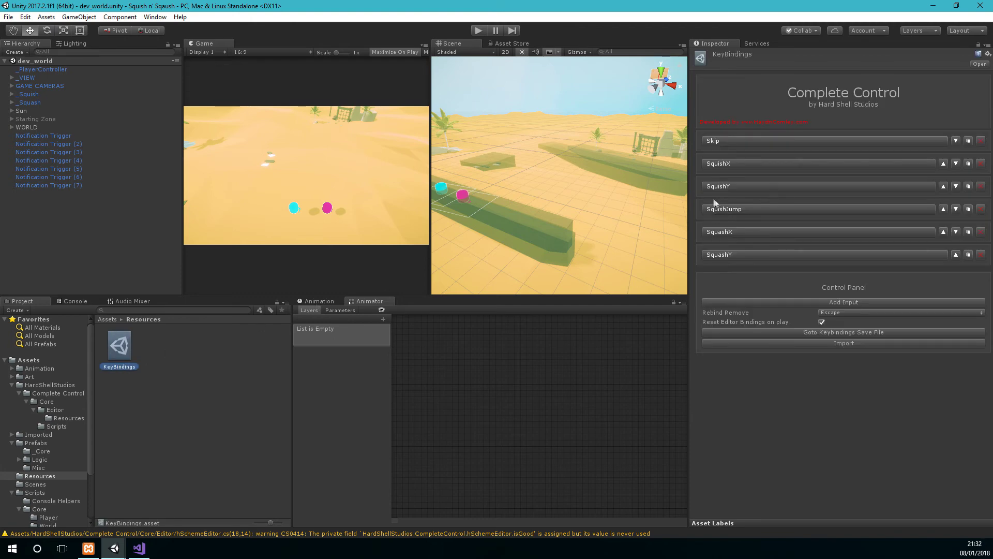
Step: Enlarge the Game view, play the dev_world scene to show both characters, and stop the game
drag(691, 182, 809, 176)
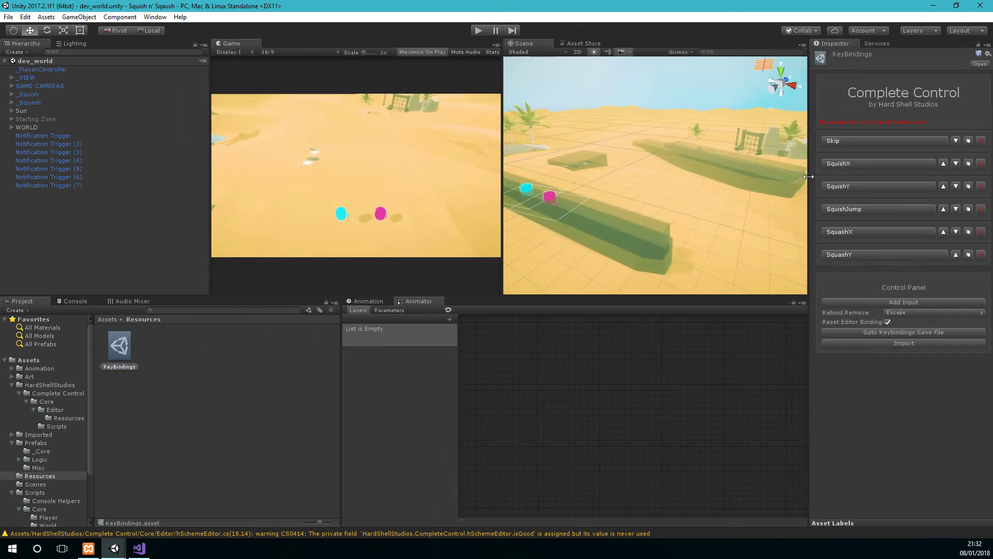
drag(502, 207, 582, 199)
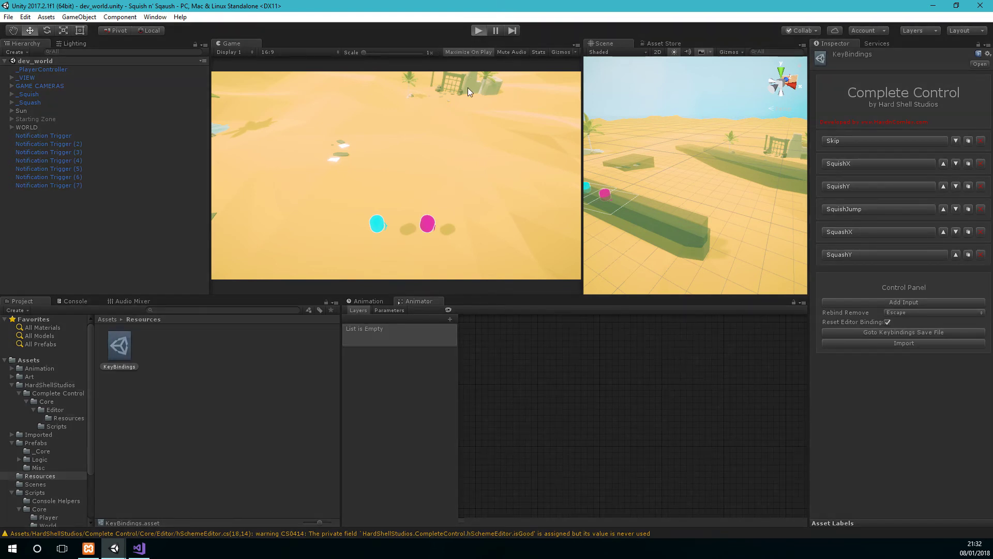
key(ctrl+p)
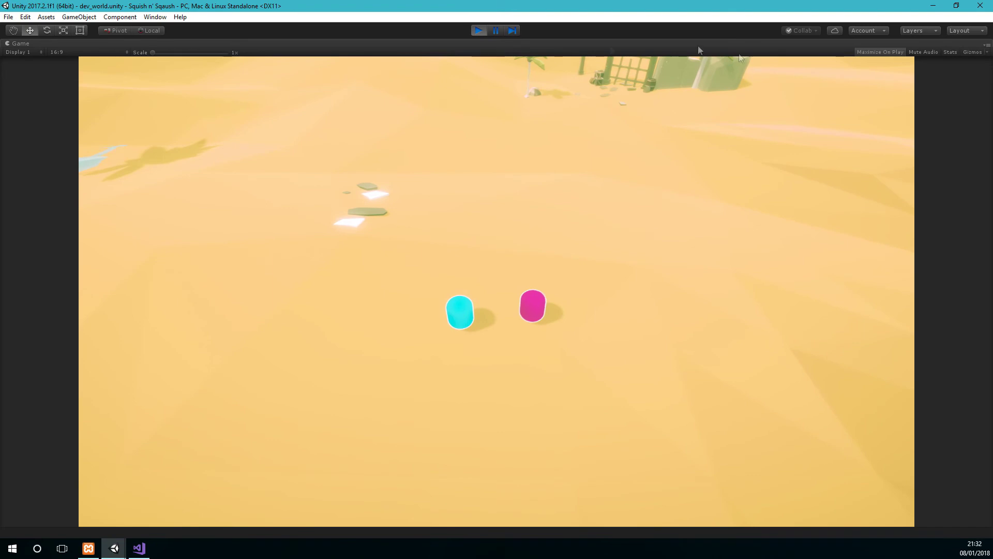
click(478, 29)
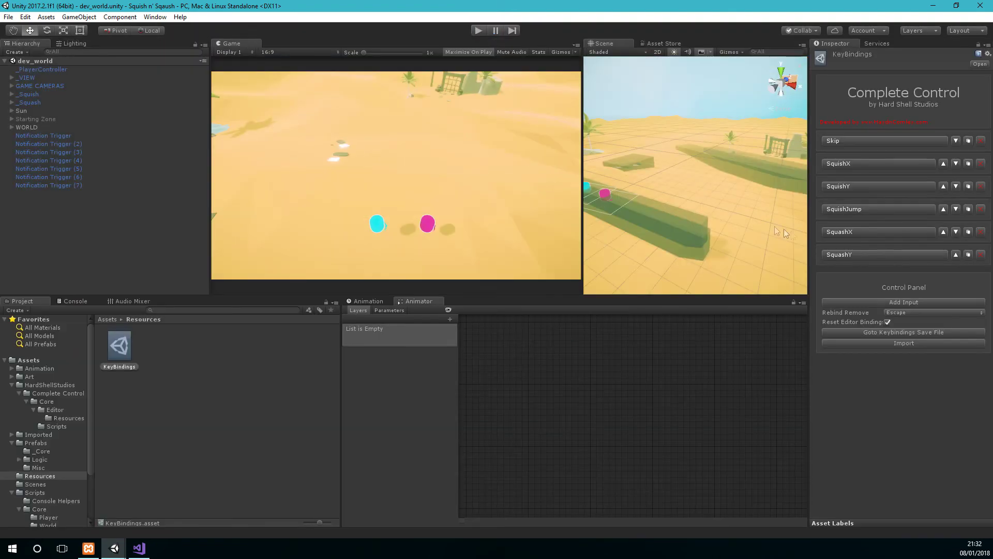
Step: Widen the Inspector, duplicate the SquishJump input and rename the copy as SquashJump
drag(810, 233, 658, 233)
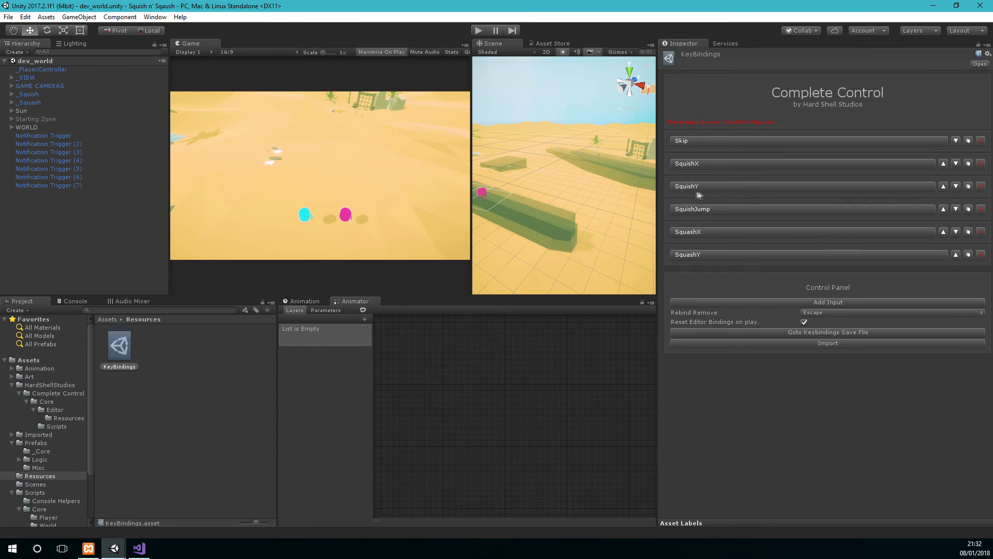
click(967, 210)
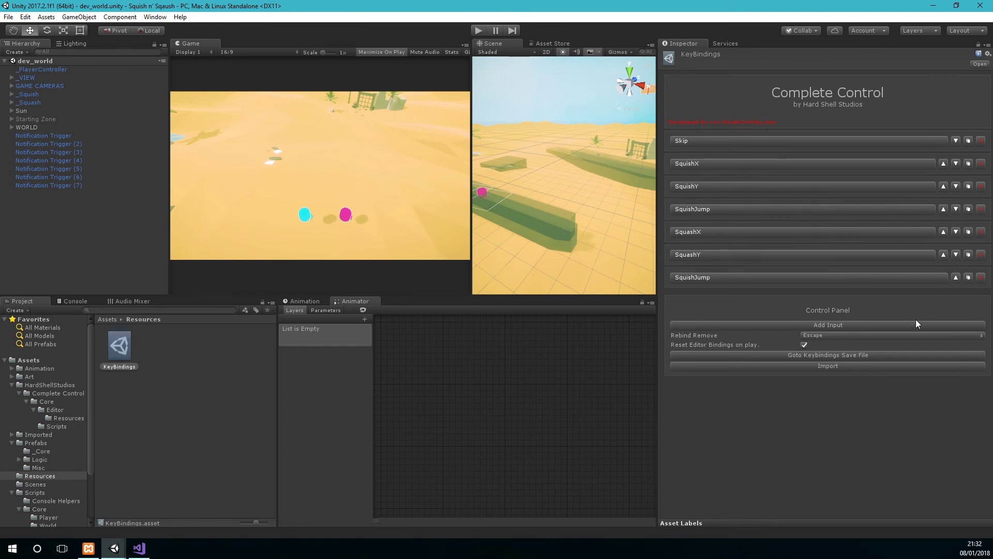
click(699, 277)
click(827, 293)
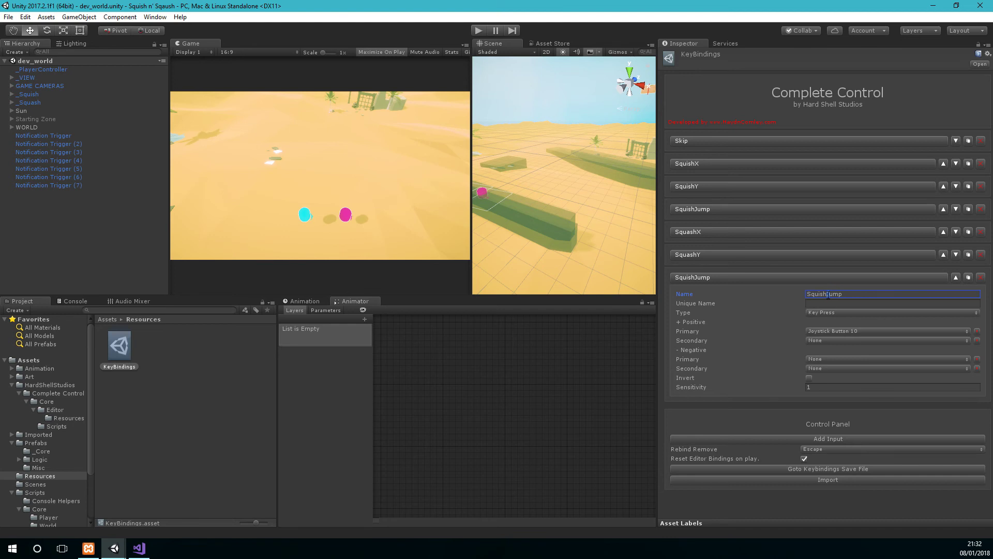
text(Squash)
key(ctrl+a)
Step: Set the SquashJump input's positive primary key to Joystick Button 11
click(858, 332)
key(j)
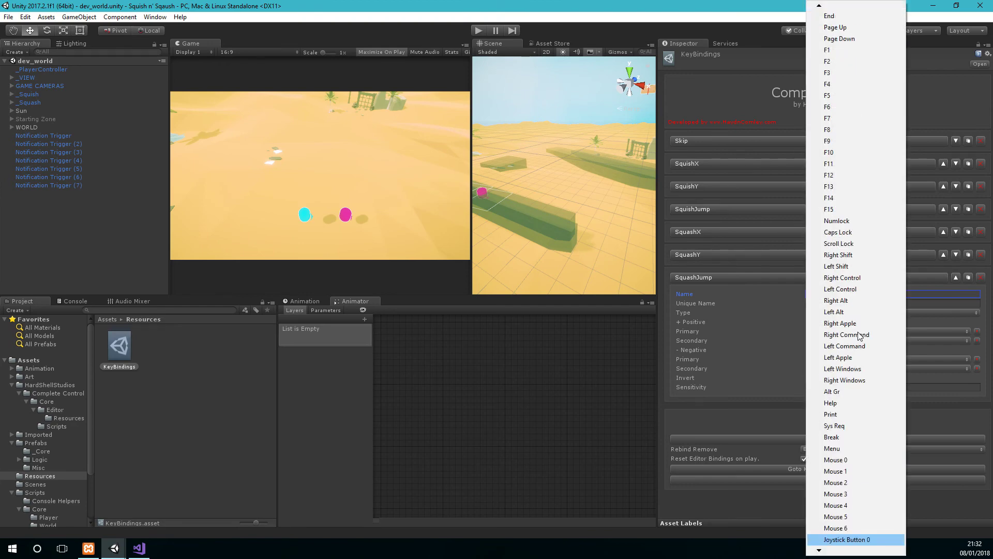
key(Down)
key(Down)
key(Down)
key(Down)
key(Down)
key(Down)
key(Down)
key(Down)
key(Down)
key(Down)
key(Down)
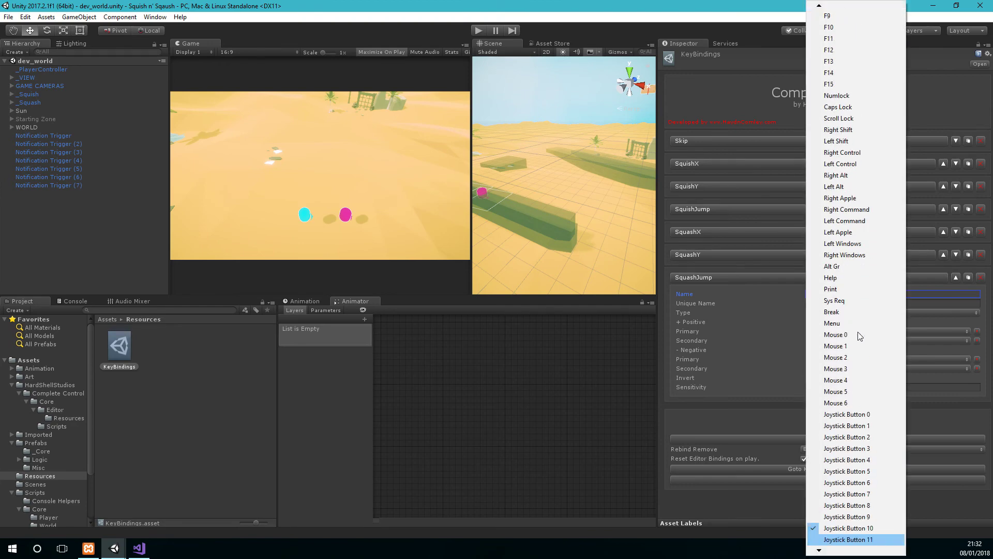
key(Return)
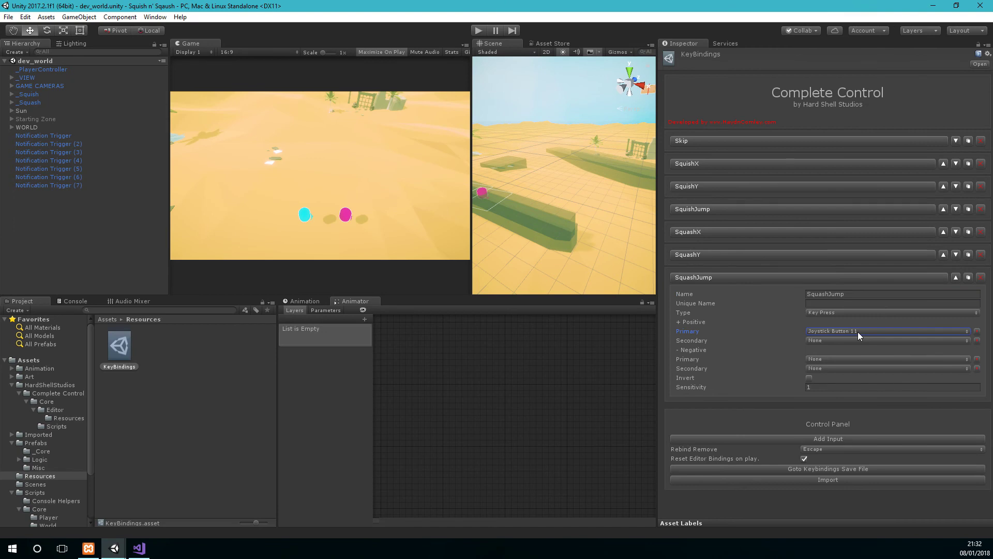
Step: Collapse the SquashJump input, deselect the KeyBindings asset, and switch to the PlayerController.cs script in Visual Studio
click(710, 278)
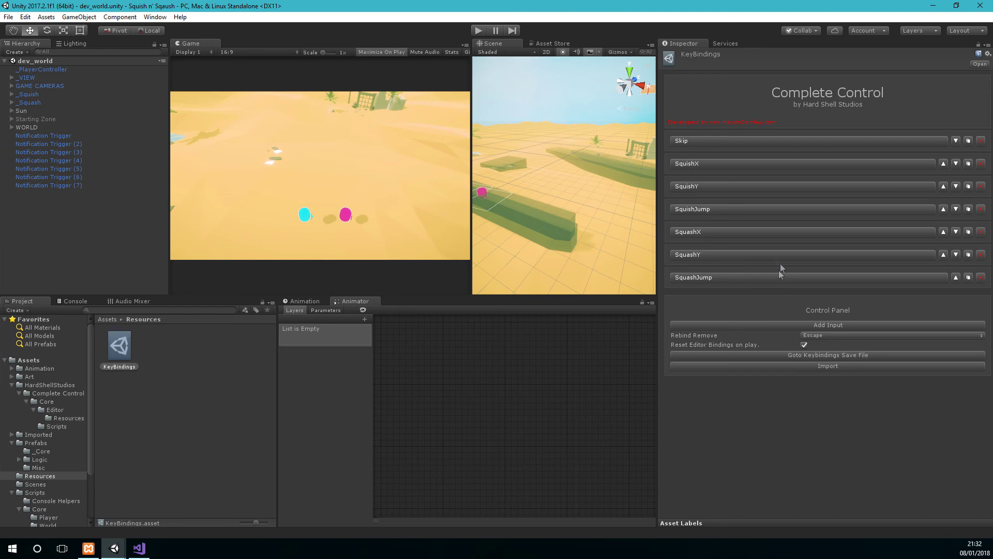
click(251, 381)
key(alt+Tab)
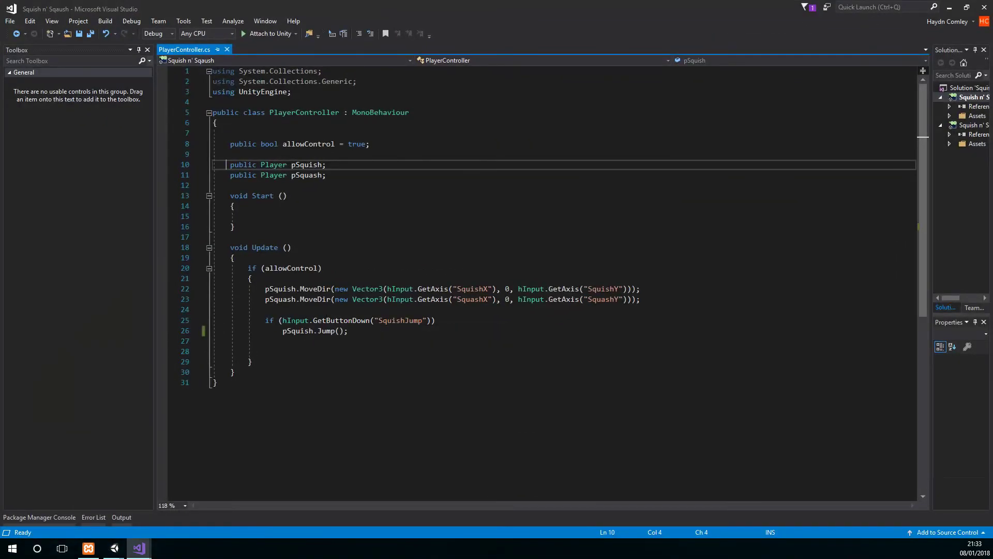
Step: Duplicate the SquishJump if statement with its pSquish.Jump() call below the original in Update, separated by a blank line
drag(364, 333, 268, 322)
key(ctrl+c)
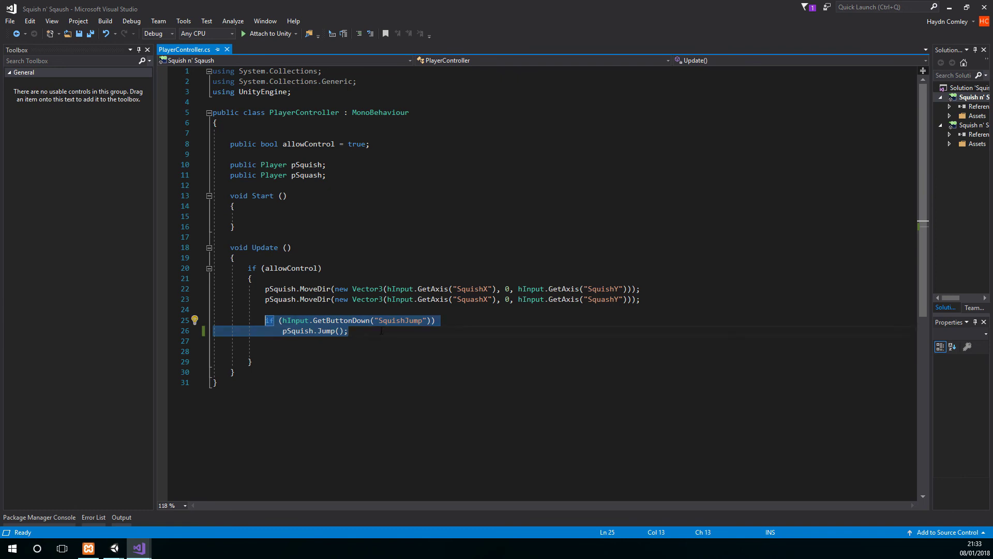
click(381, 331)
key(Return)
key(Return)
key(ctrl+v)
Step: Change the copied block to call pSquash.Jump() on the "SquashJump" input and save PlayerController.cs
click(288, 299)
click(306, 362)
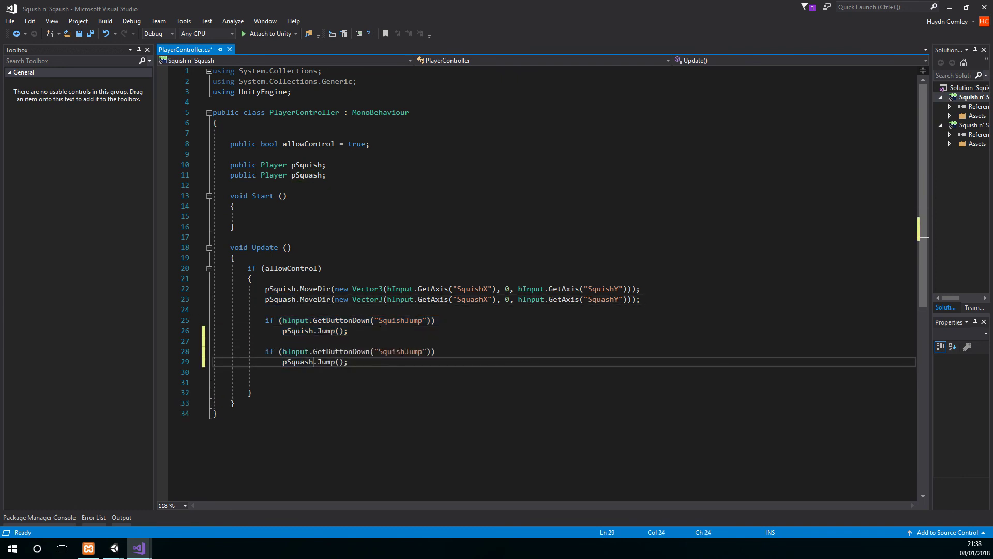
drag(404, 353, 387, 352)
text(ua)
key(ctrl+s)
Step: Switch back to Unity and play the dev_world scene to test the SquashJump input
key(alt+Tab)
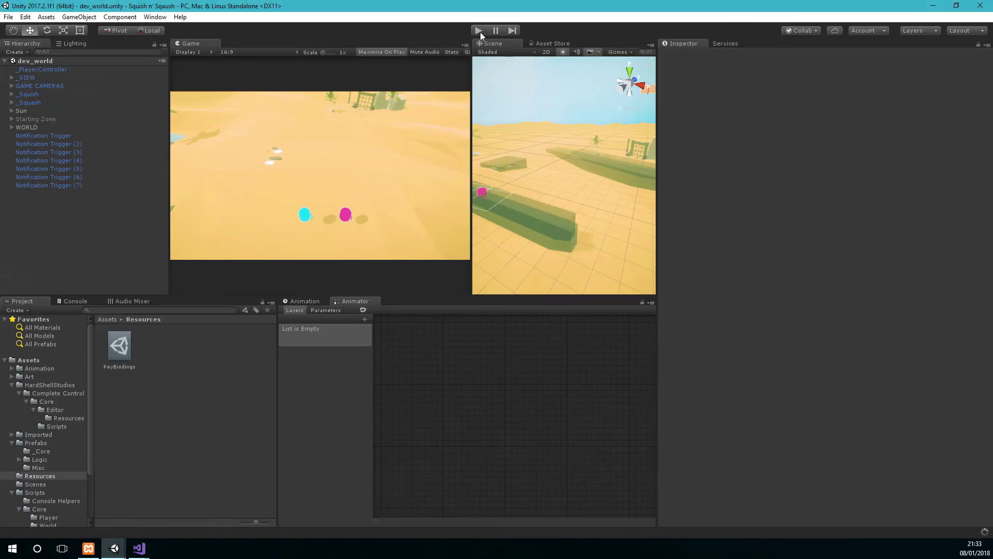
click(479, 32)
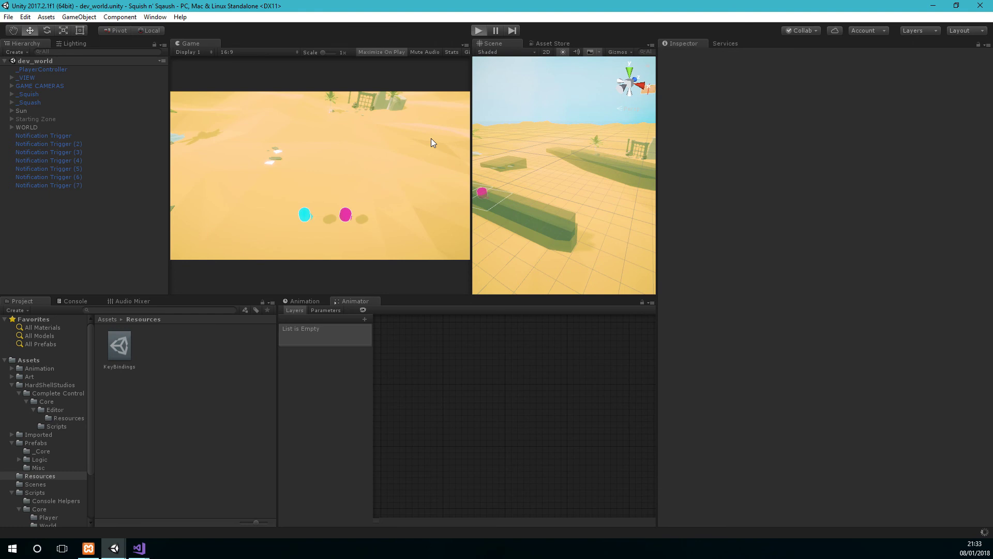